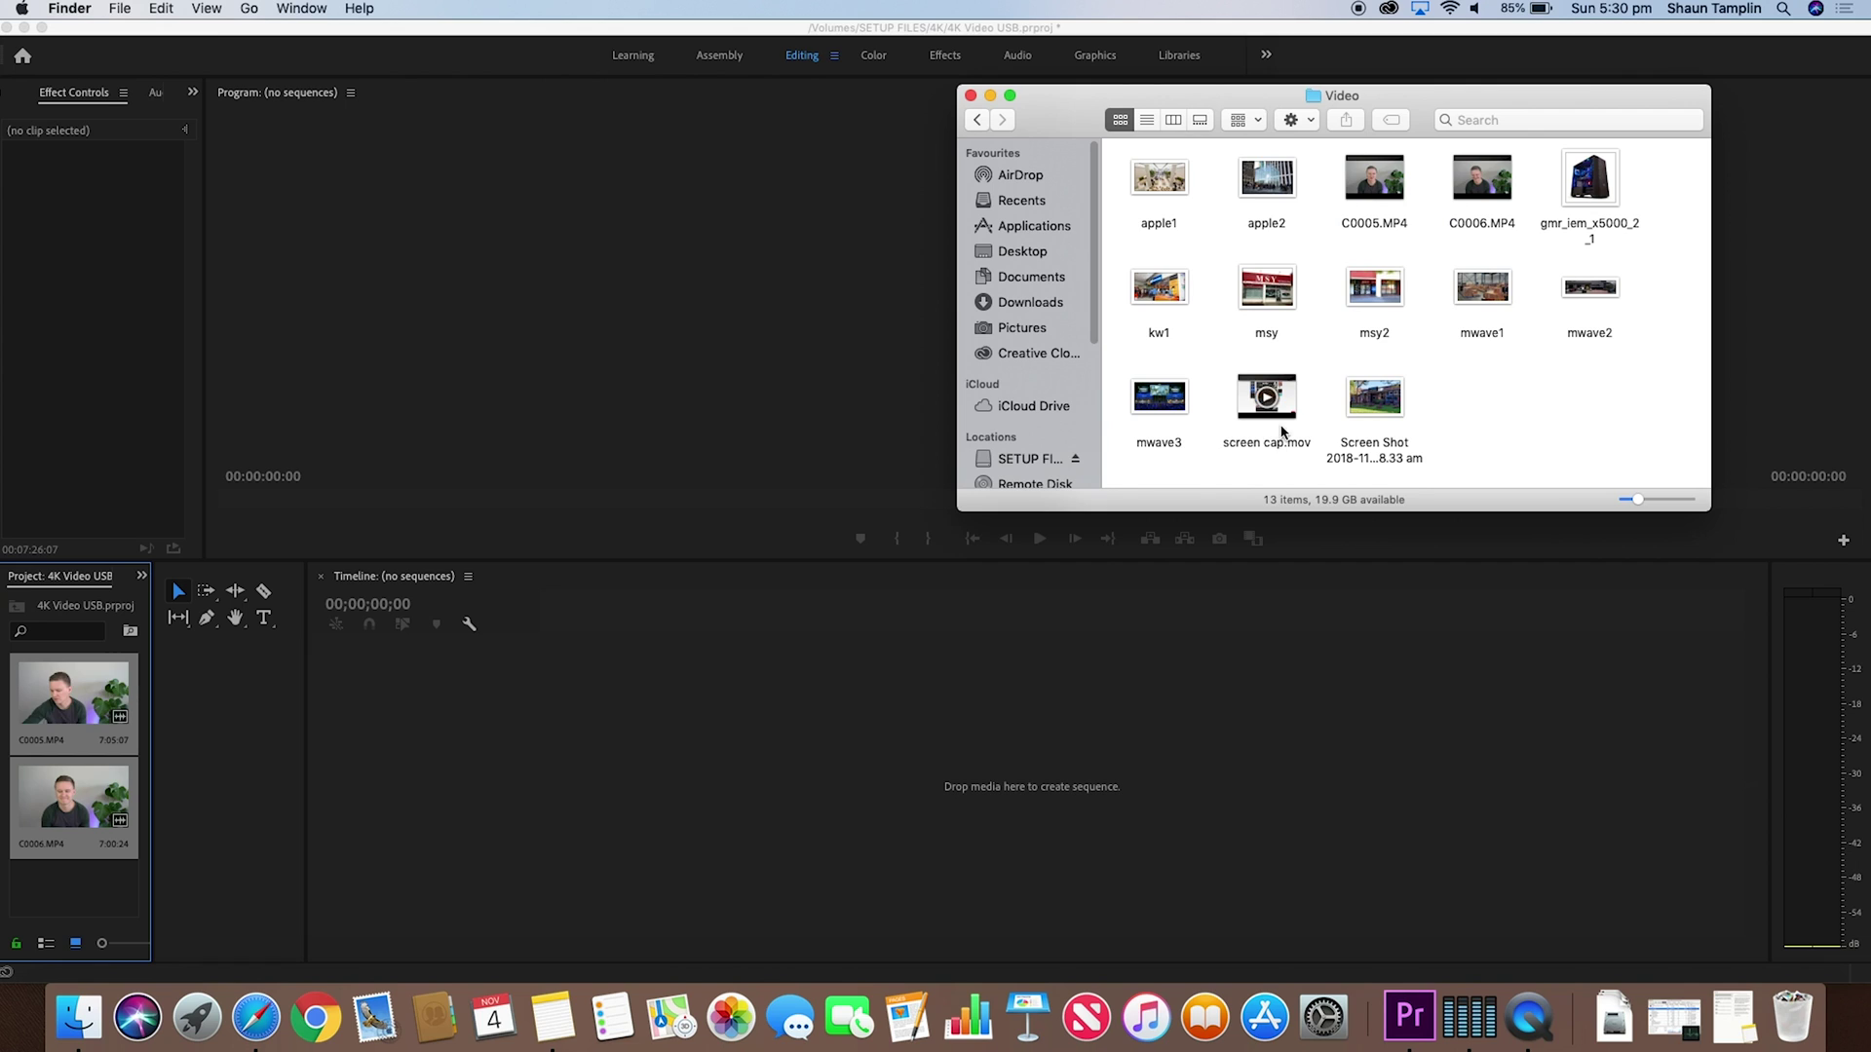
Import screen cap.mov from the Video folder into the 4K Video USB project.
{"action": "left_click", "coordinate": [1295, 421]}
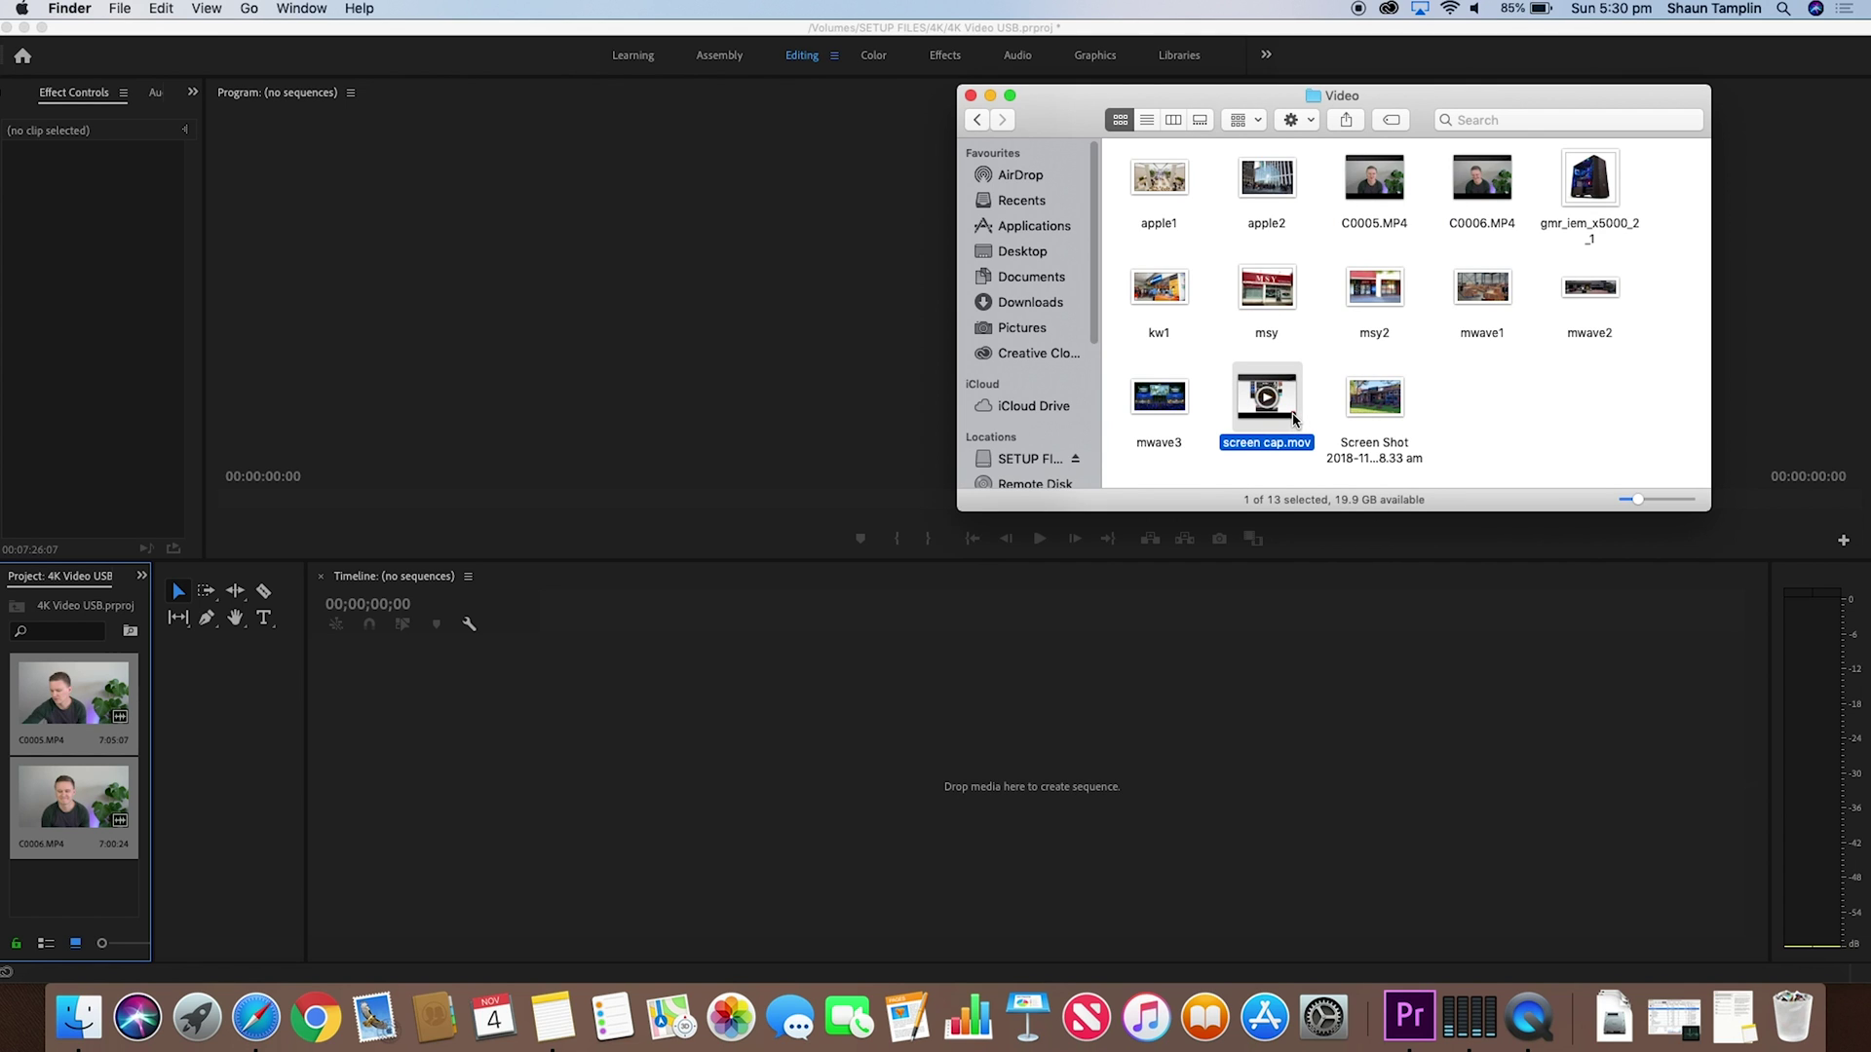
{"action": "left_click_drag", "start_coordinate": [1262, 429], "coordinate": [128, 895]}
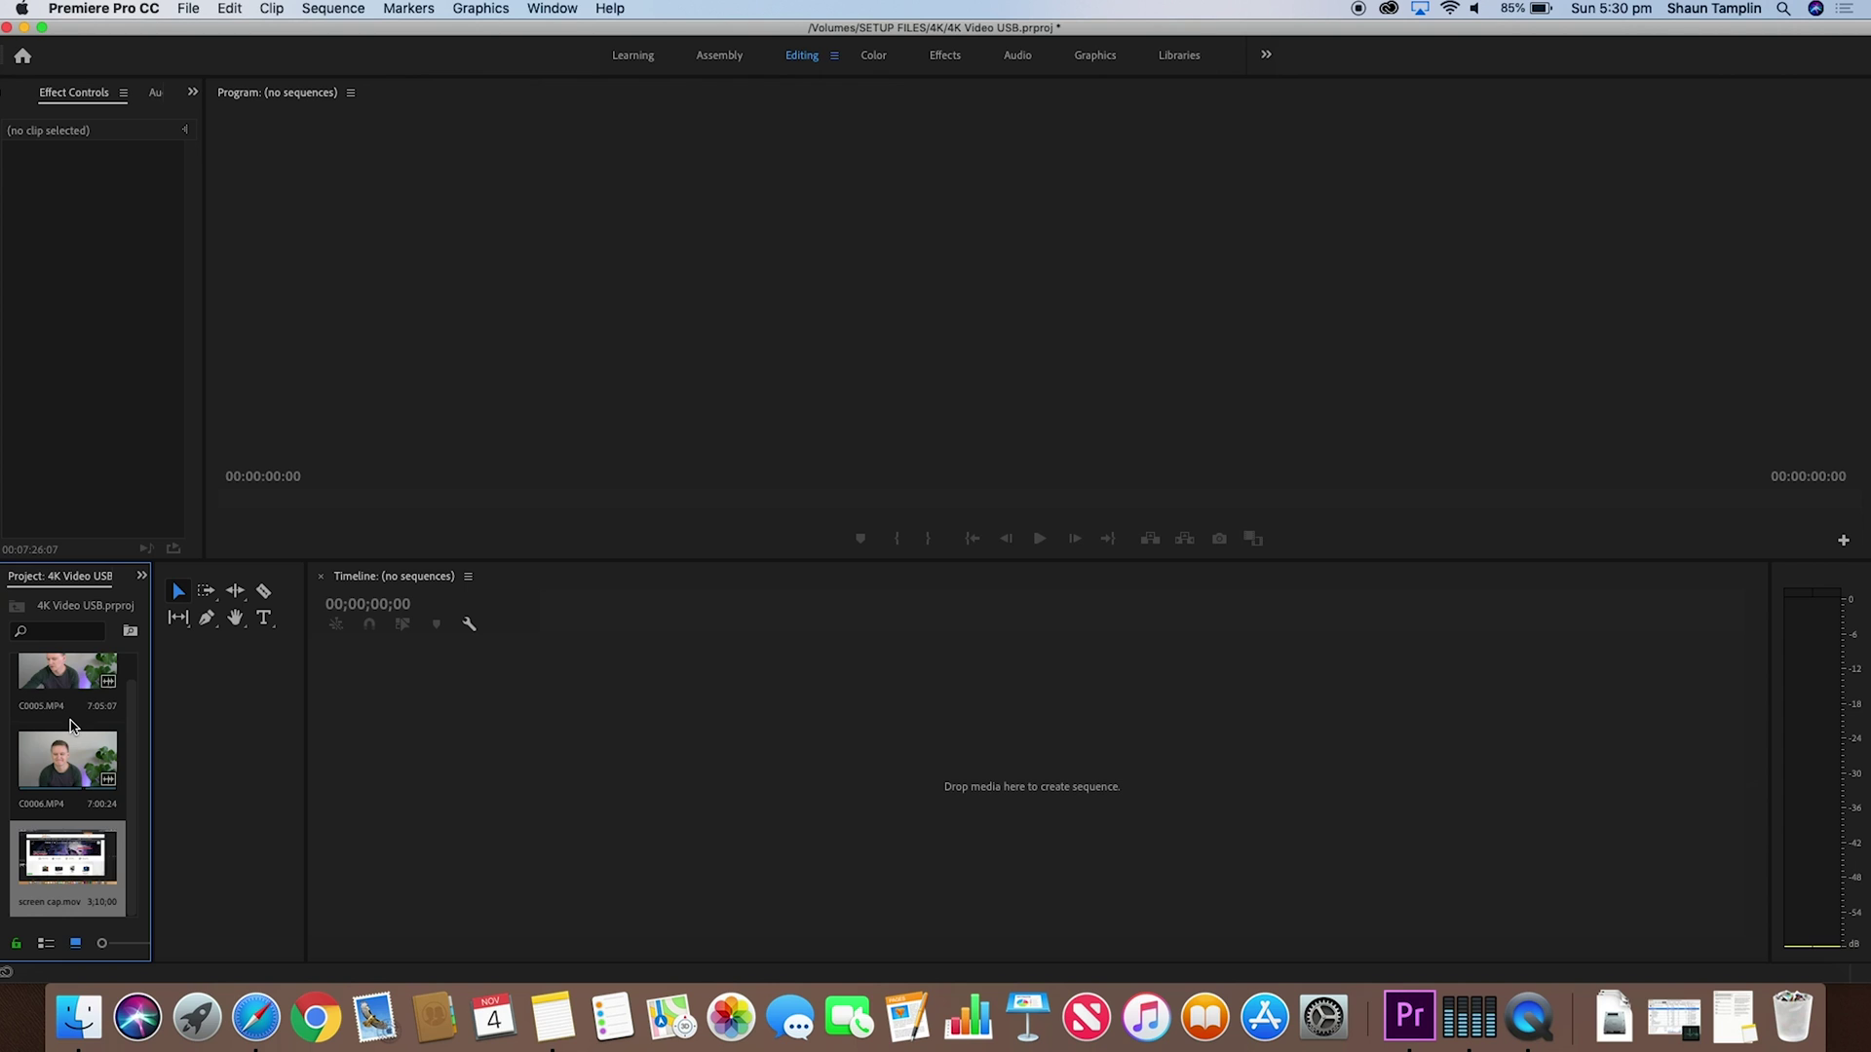
Create a new sequence from the C0005.MP4 clip in the project.
{"action": "scroll", "coordinate": [86, 795], "scroll_direction": "up", "scroll_amount": 1}
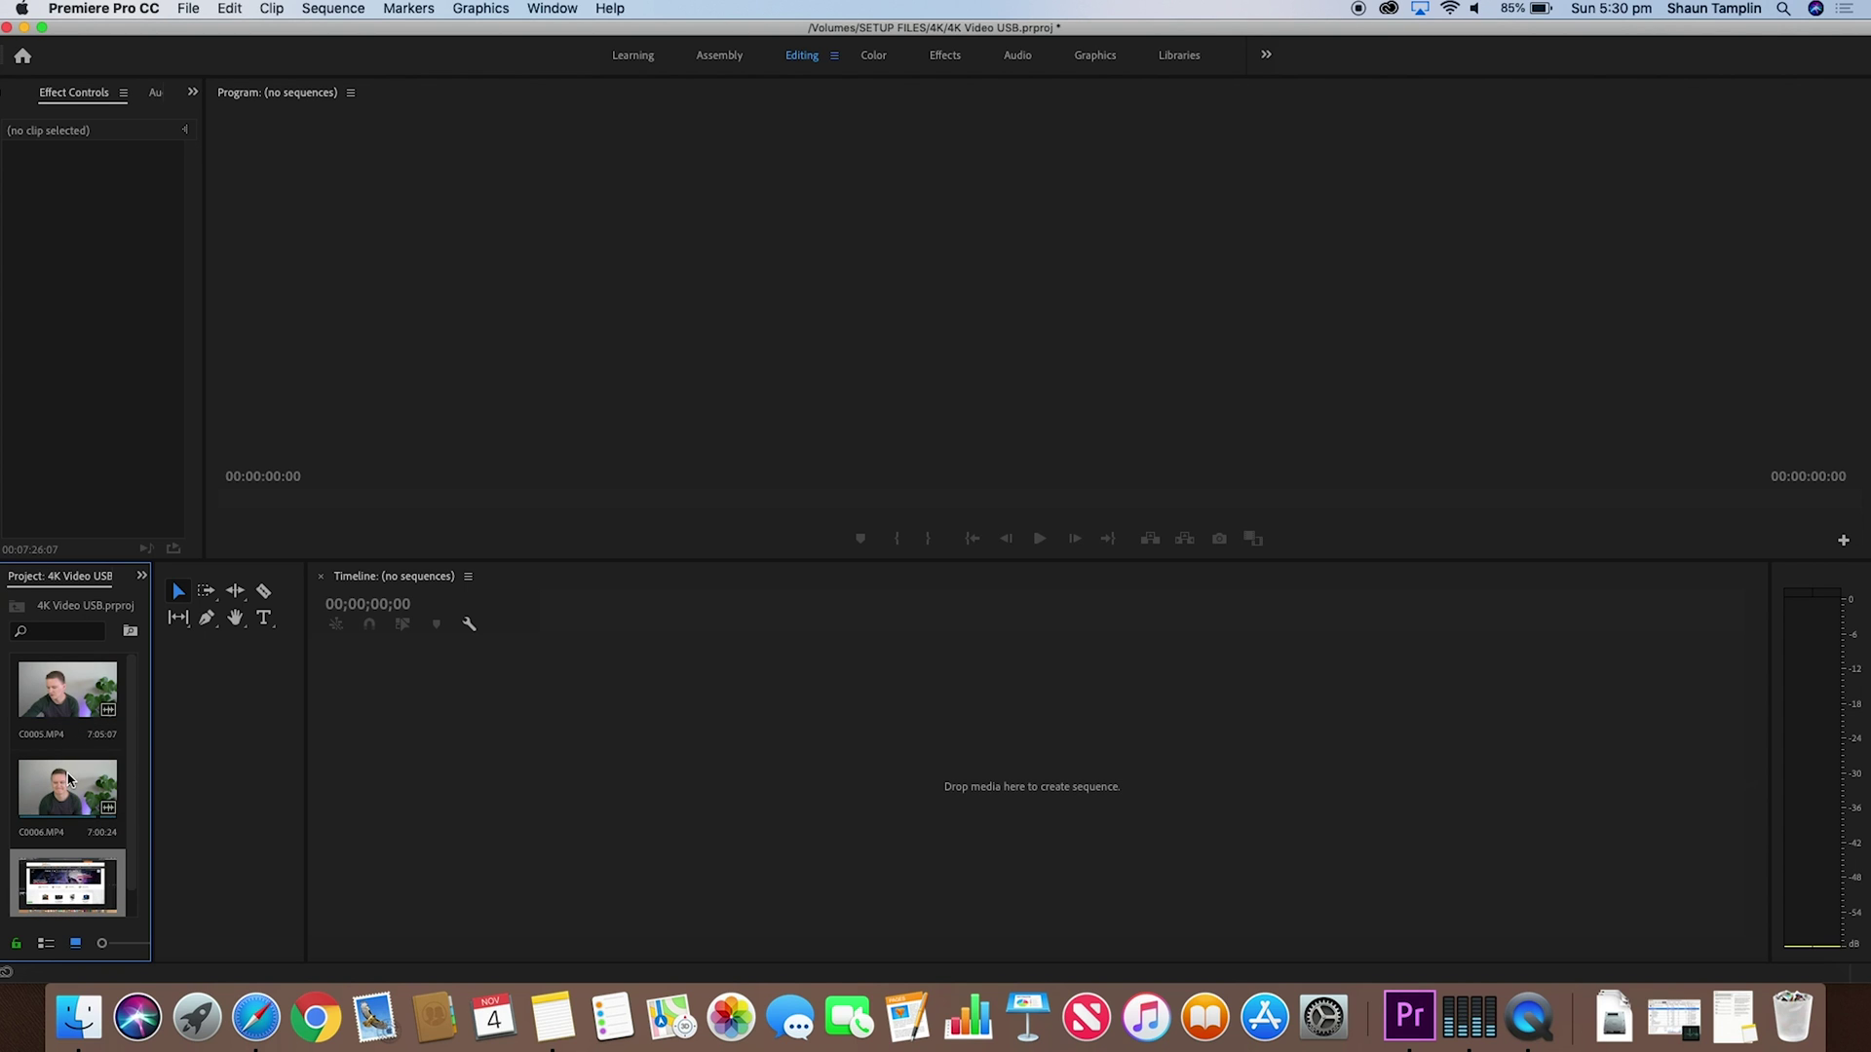
{"action": "left_click", "coordinate": [82, 779]}
{"action": "left_click", "coordinate": [78, 705]}
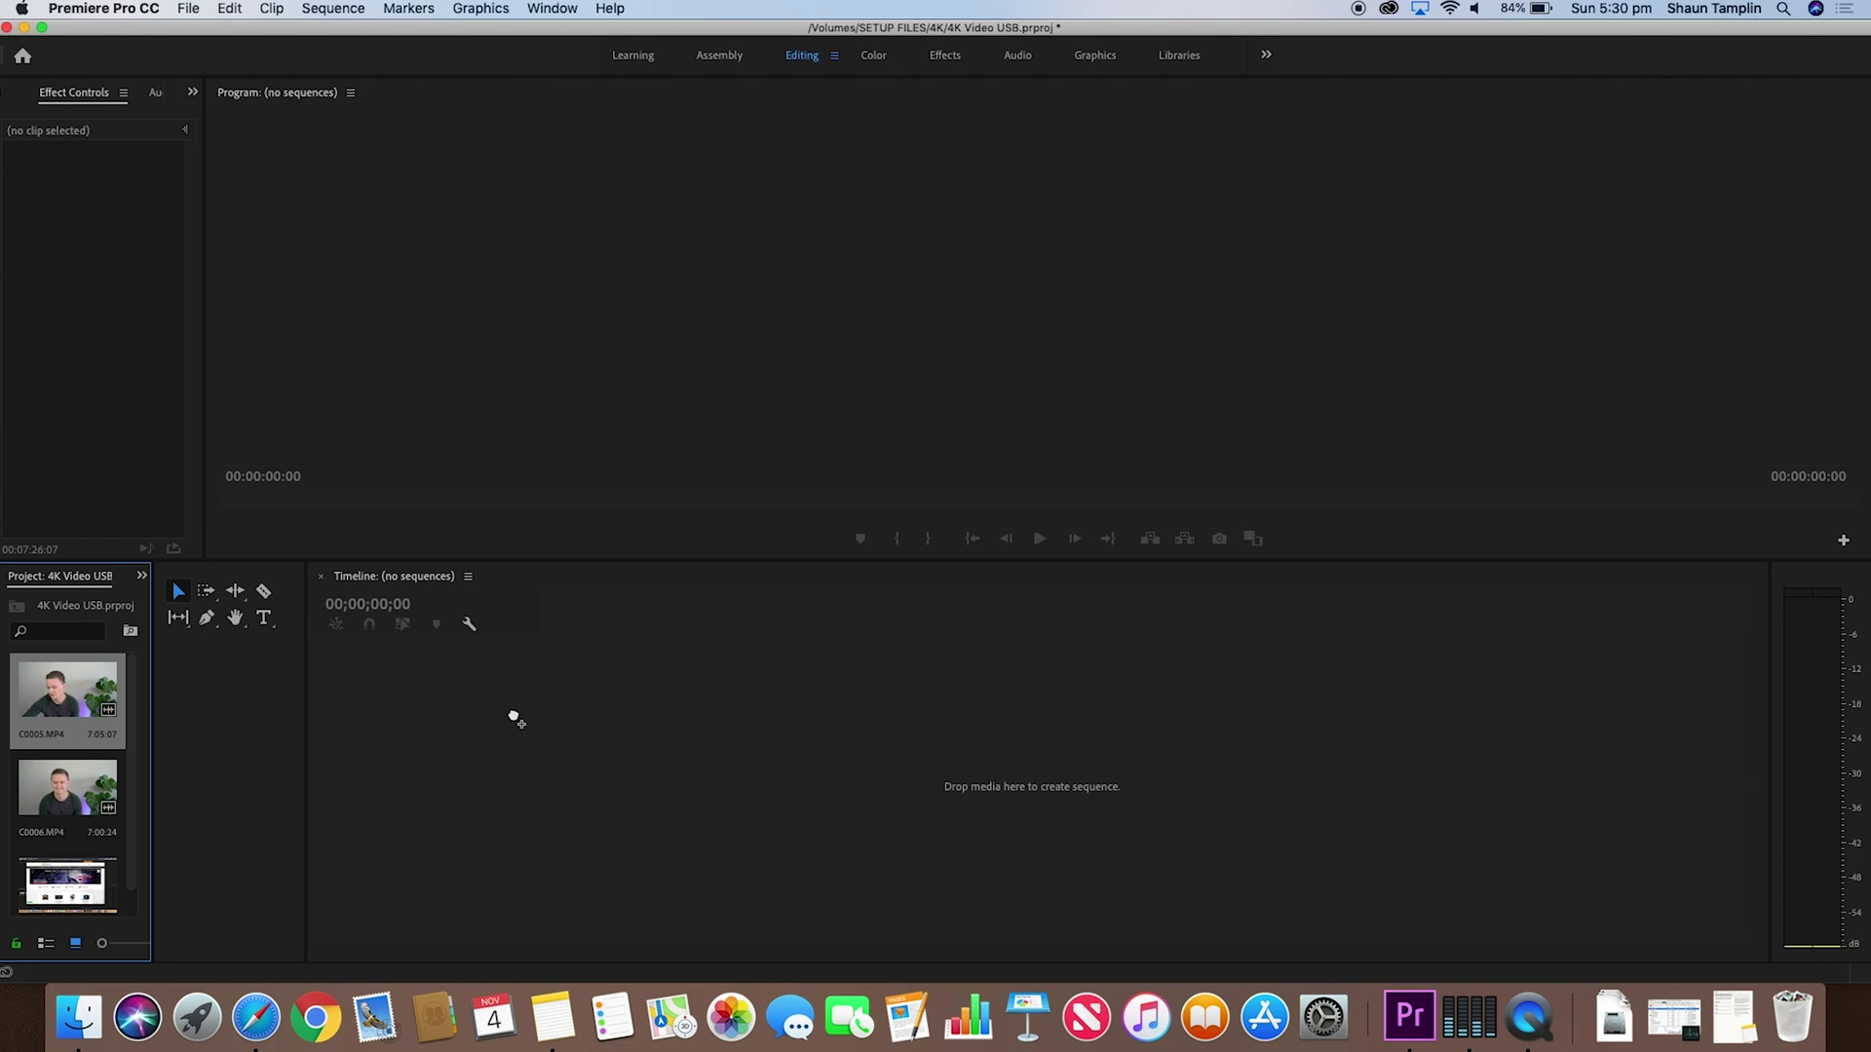
{"action": "left_click_drag", "start_coordinate": [514, 718], "coordinate": [526, 733]}
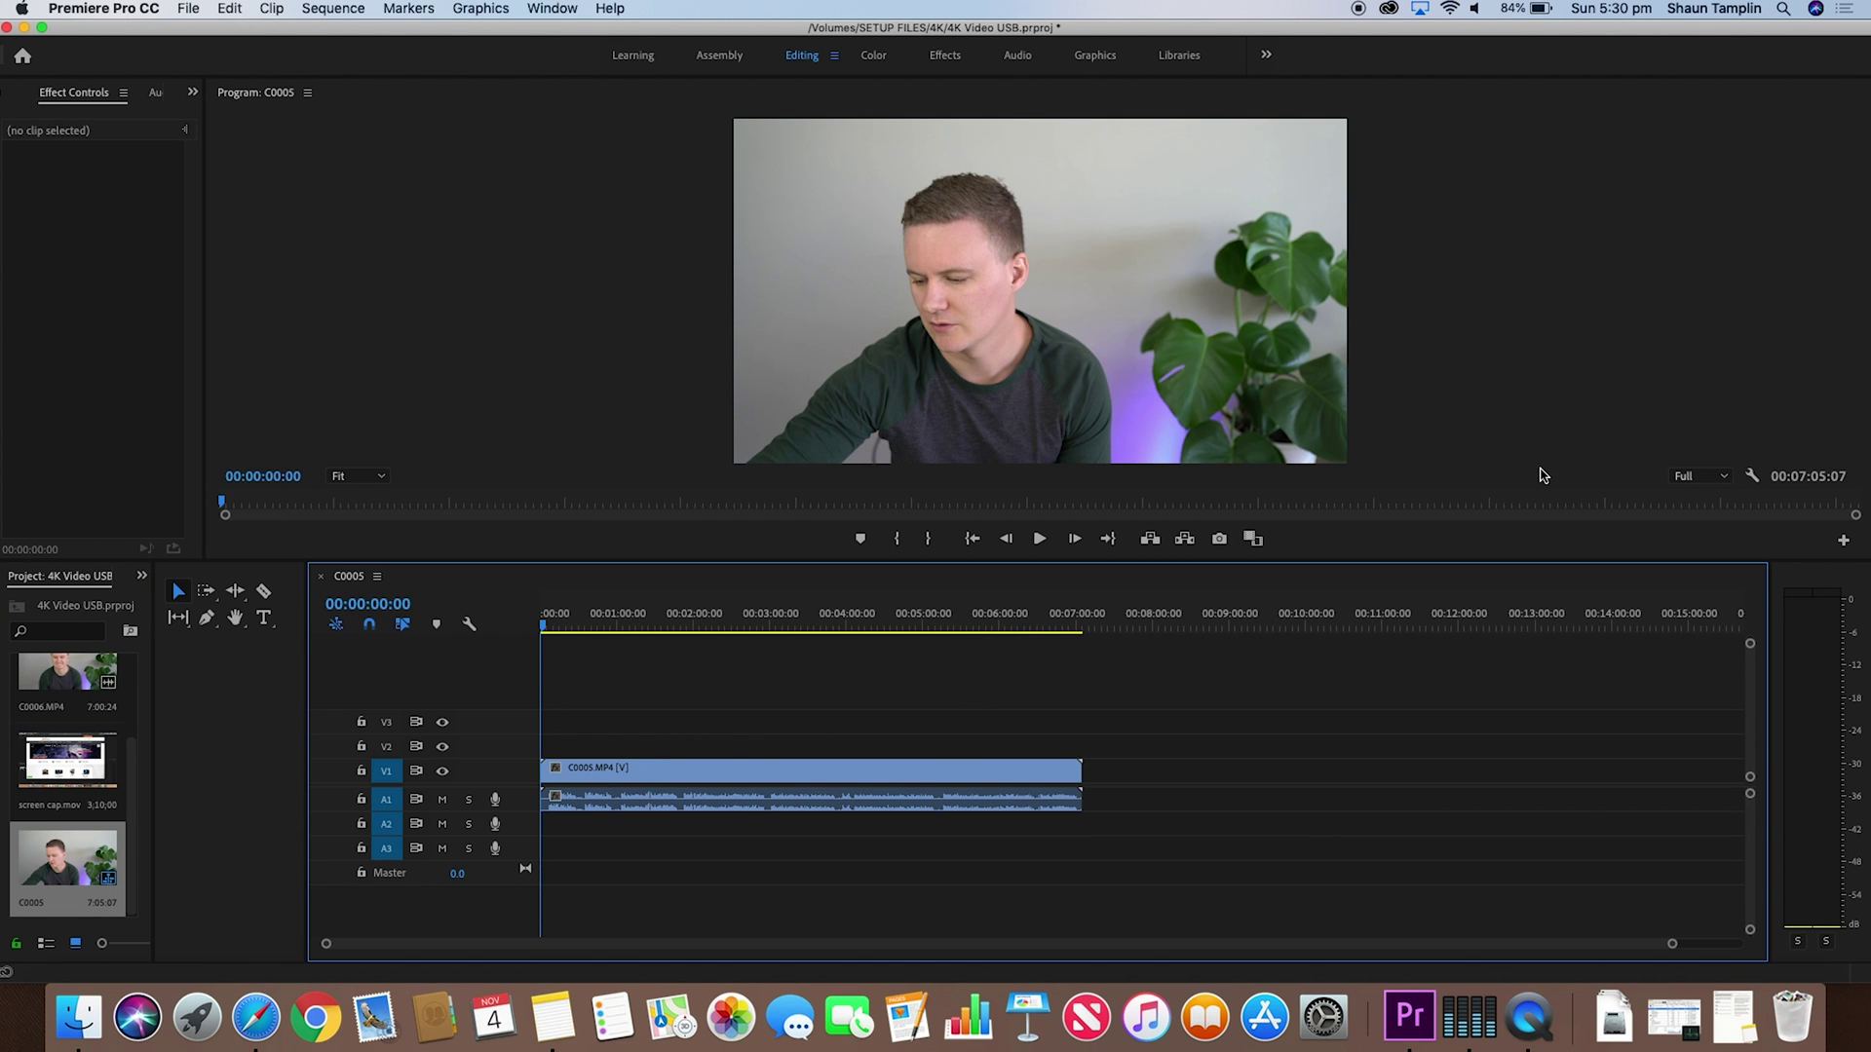
Check the Full playback resolution and play the C0005 sequence from its start for about 28 seconds, then stop.
{"action": "left_click", "coordinate": [1683, 477]}
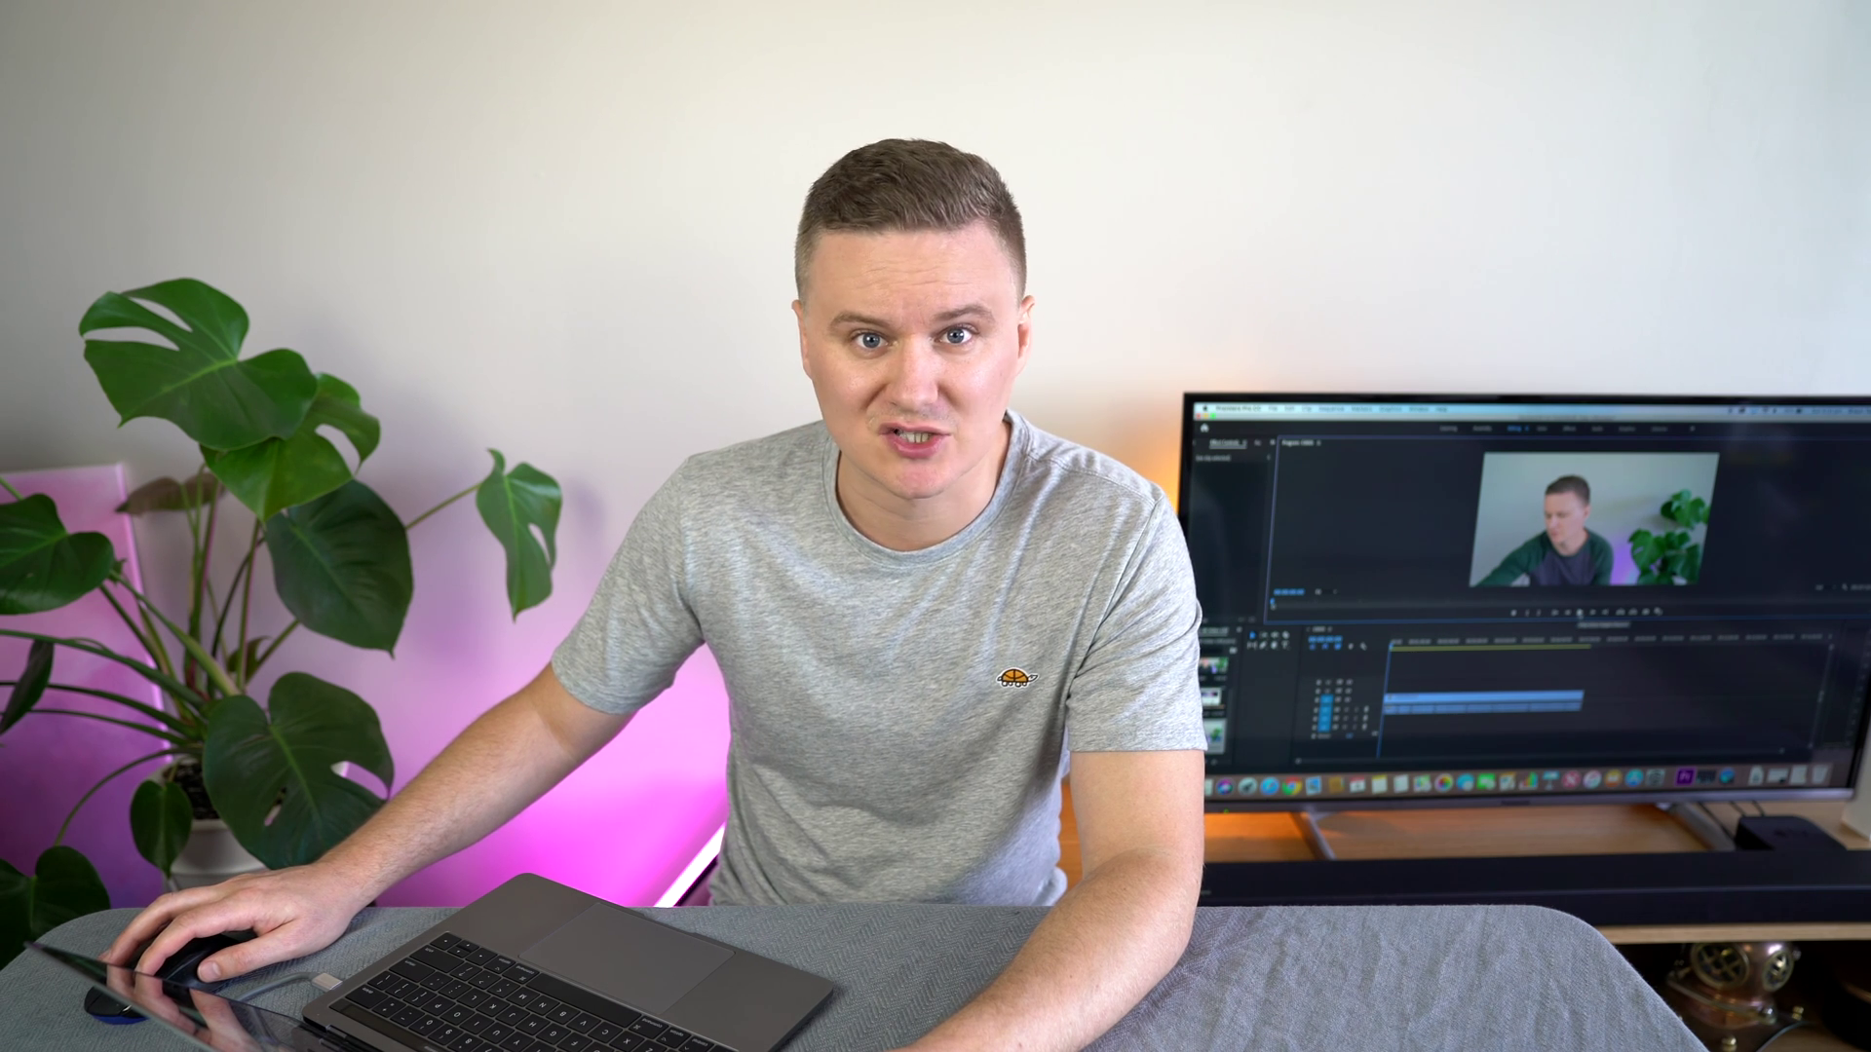
{"action": "key", "text": "space"}
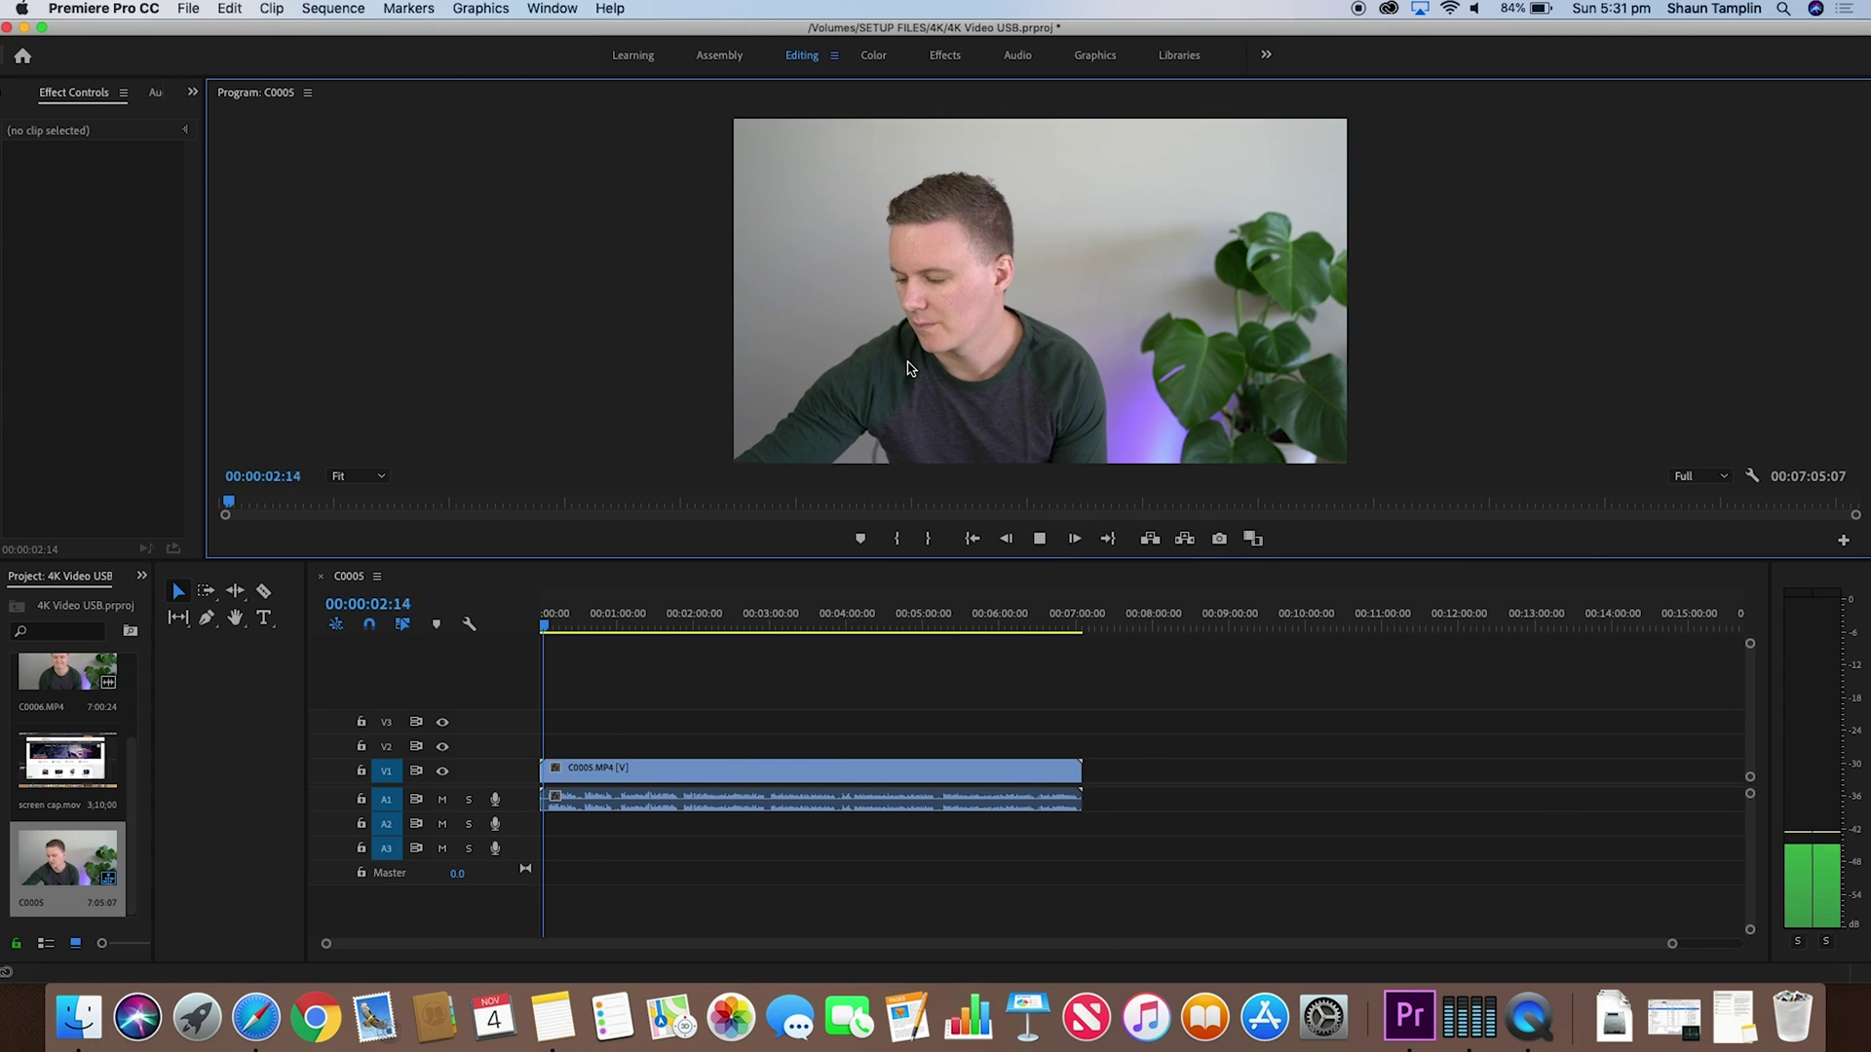
{"action": "key", "text": "grave"}
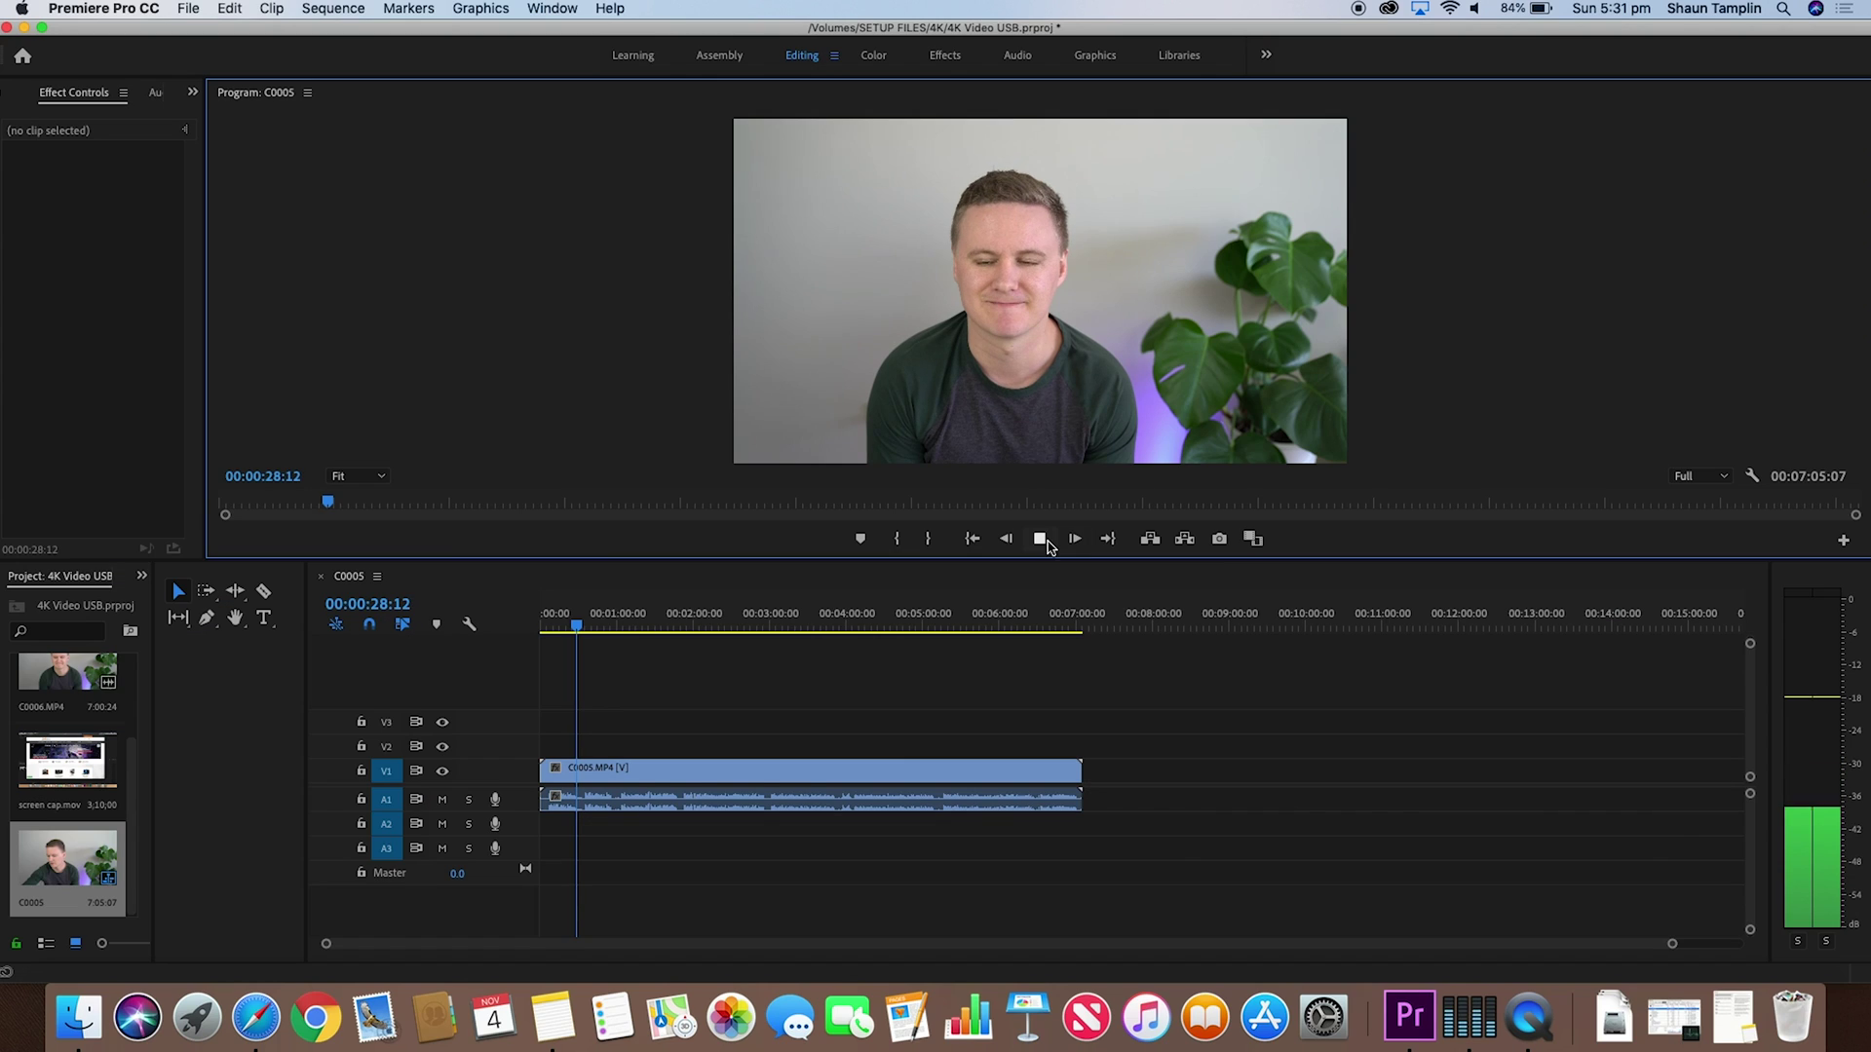
{"action": "left_click", "coordinate": [1046, 543]}
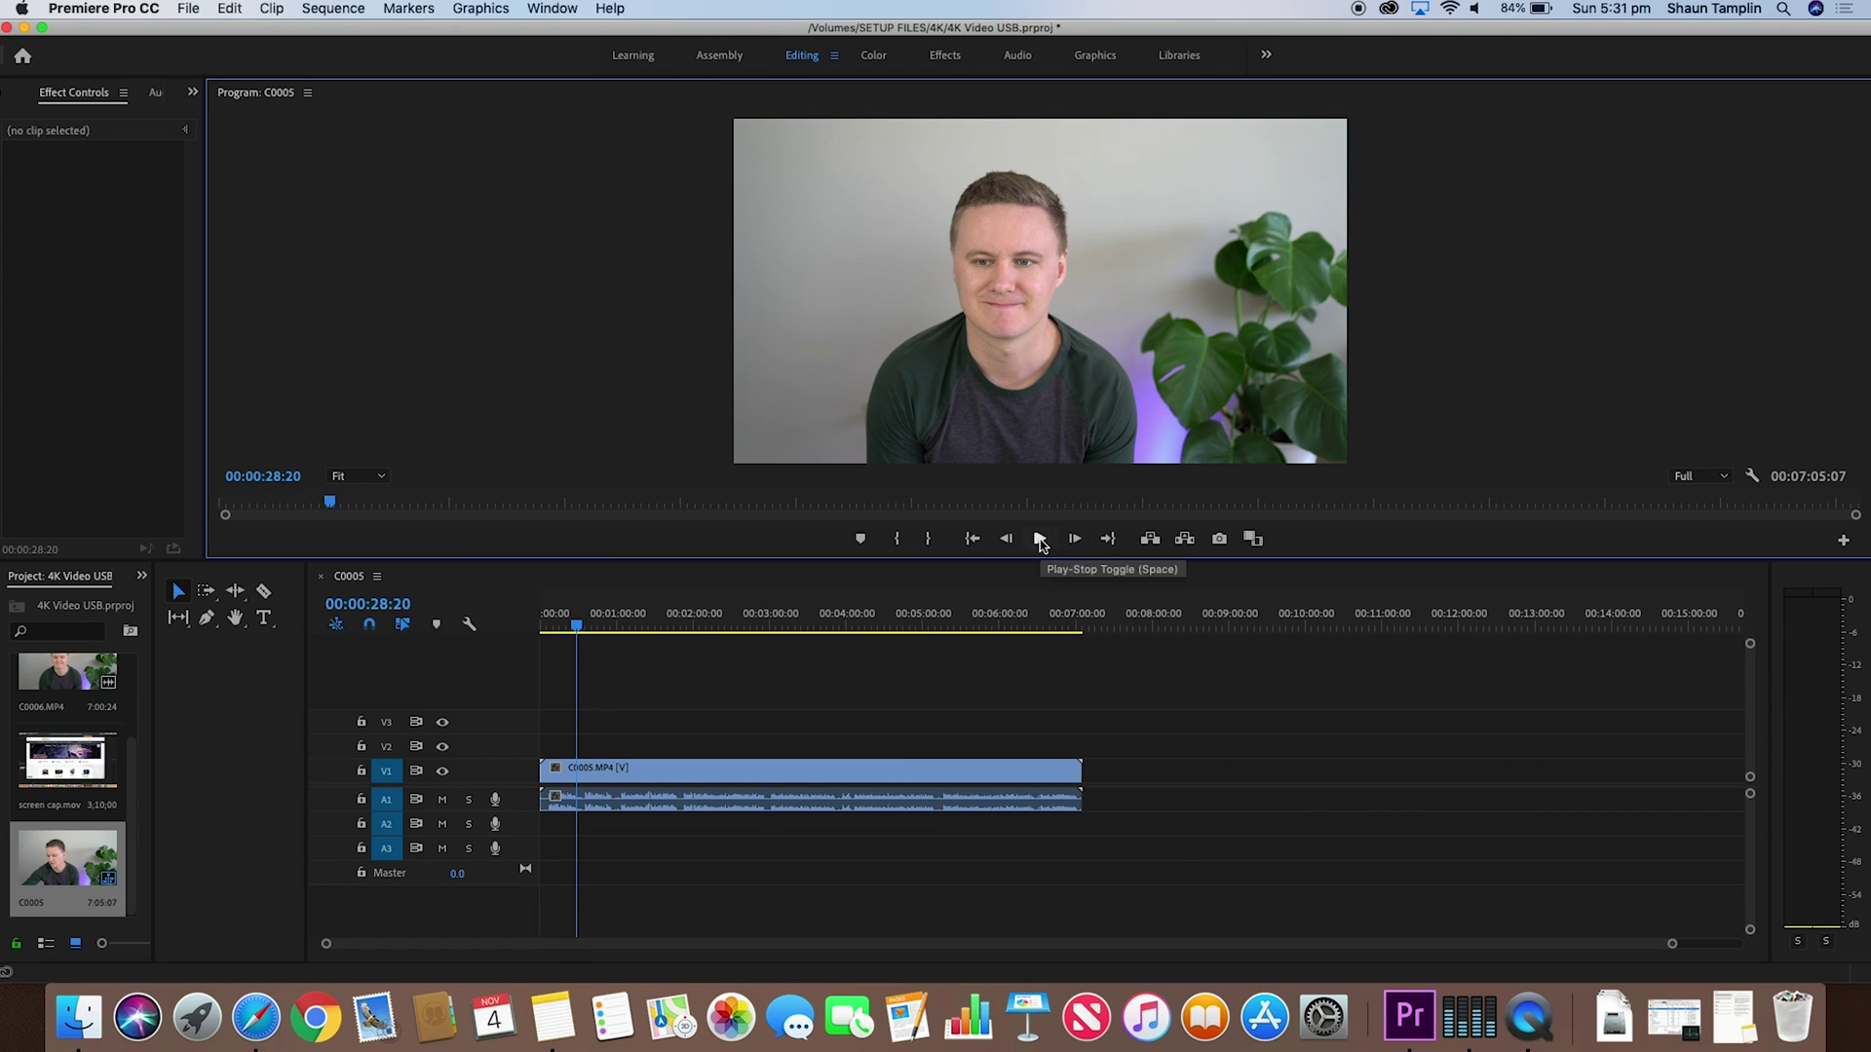
Scrub back and forth through the first few minutes of C0005.MP4 to test how smoothly the preview responds.
{"action": "left_click", "coordinate": [577, 631]}
{"action": "key", "text": "space"}
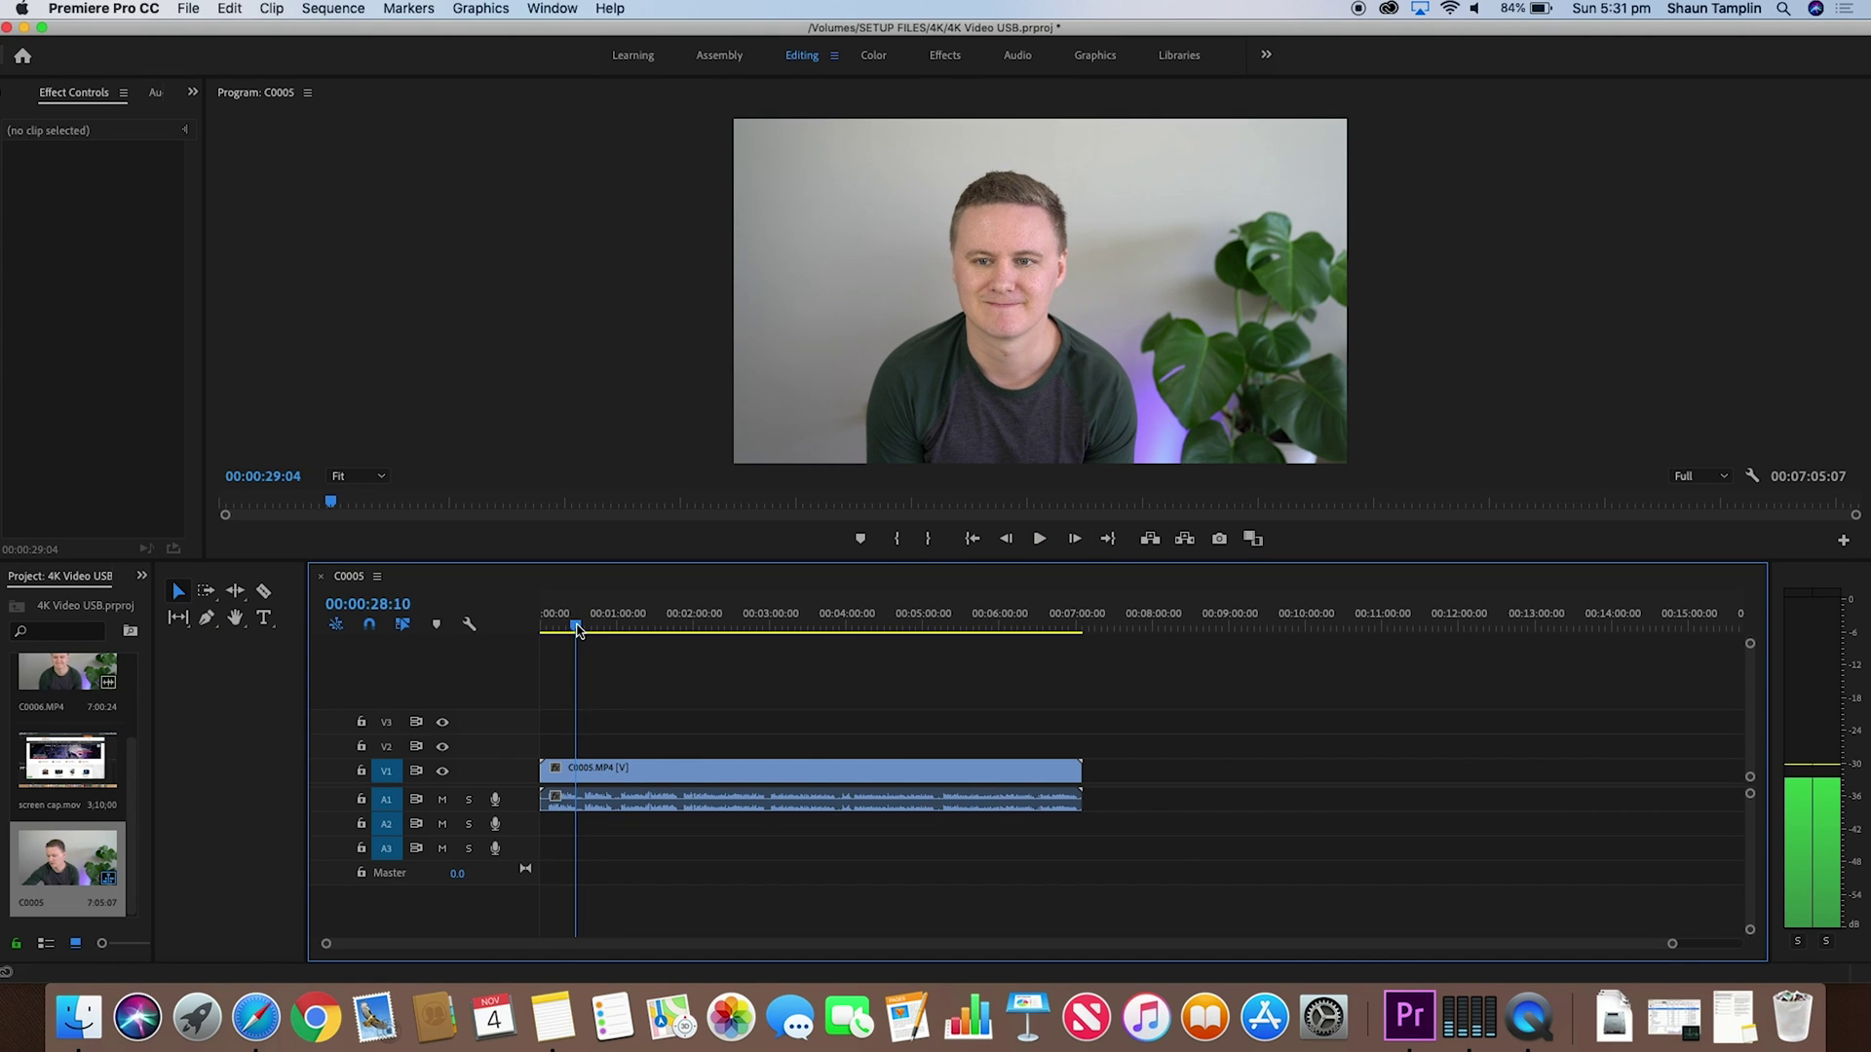
{"action": "left_click_drag", "start_coordinate": [577, 631], "coordinate": [637, 631]}
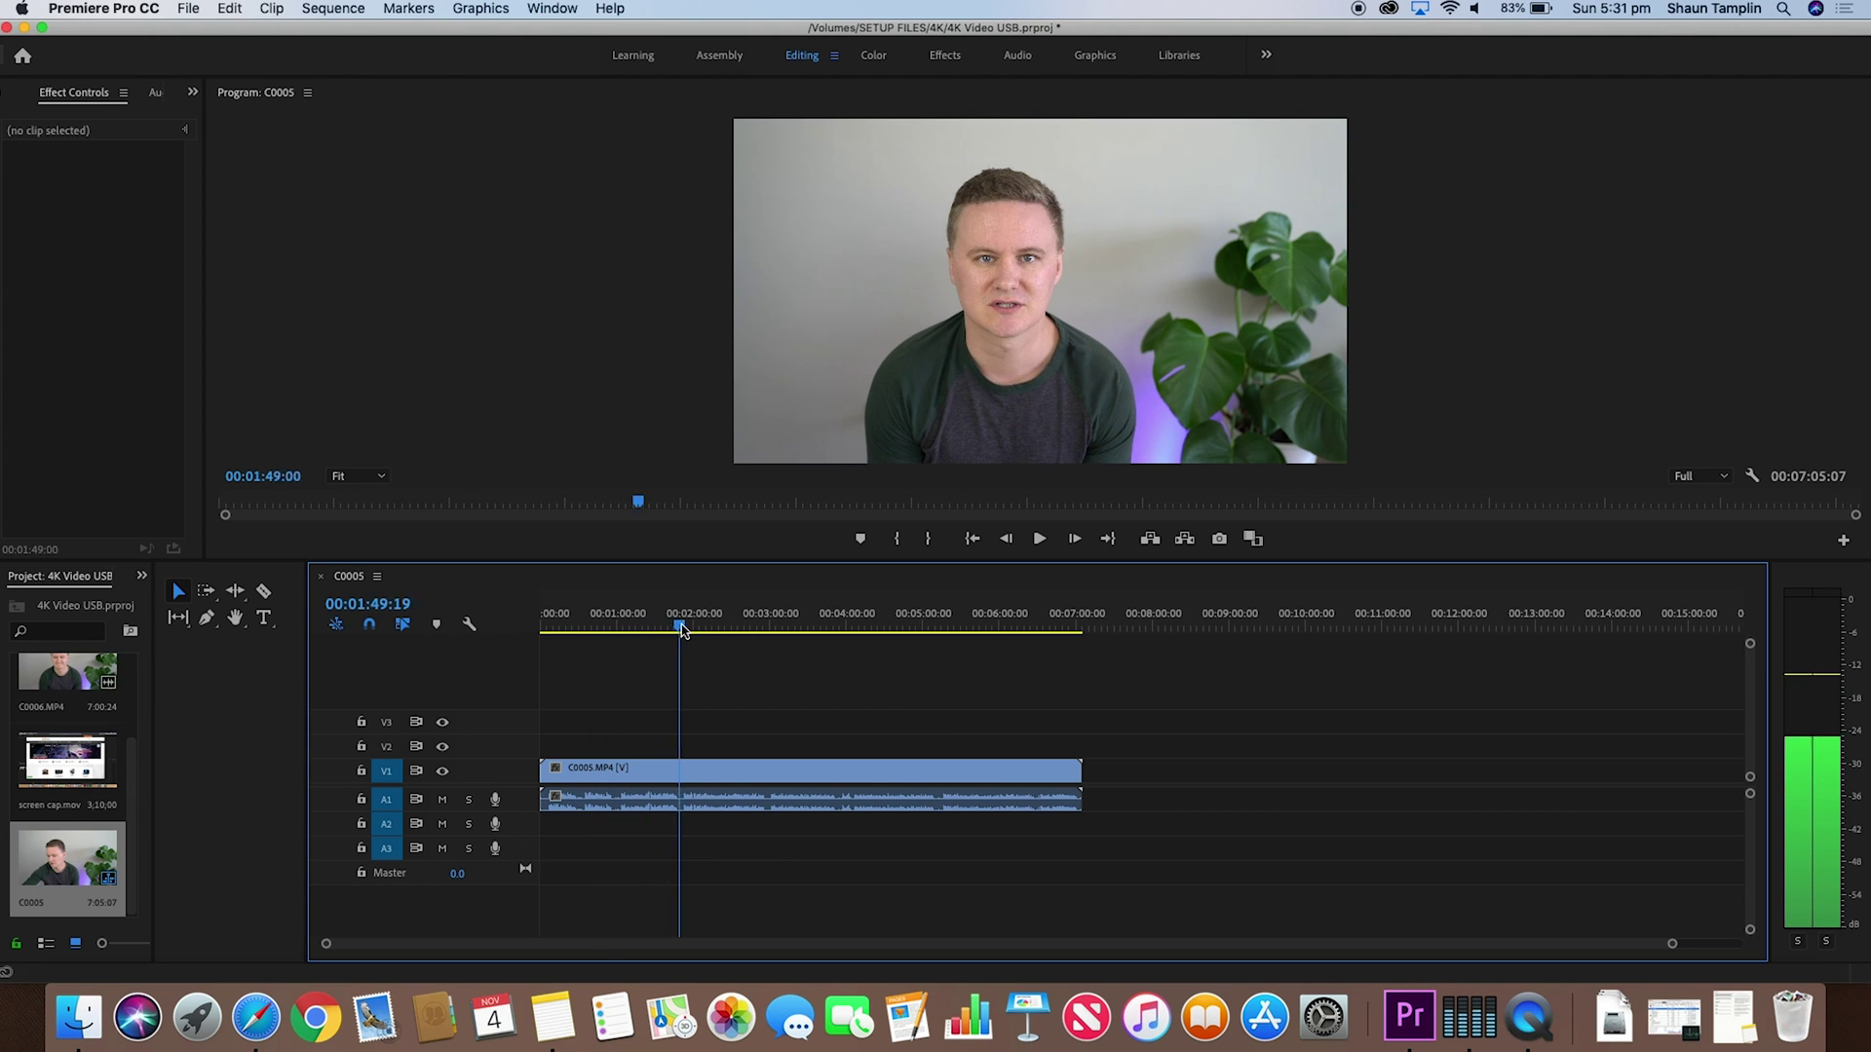
{"action": "mouse_move", "coordinate": [810, 635]}
{"action": "left_mouse_down"}
{"action": "mouse_move", "coordinate": [912, 640]}
{"action": "mouse_move", "coordinate": [789, 660]}
{"action": "left_mouse_up"}
{"action": "left_click_drag", "start_coordinate": [624, 694], "coordinate": [676, 712]}
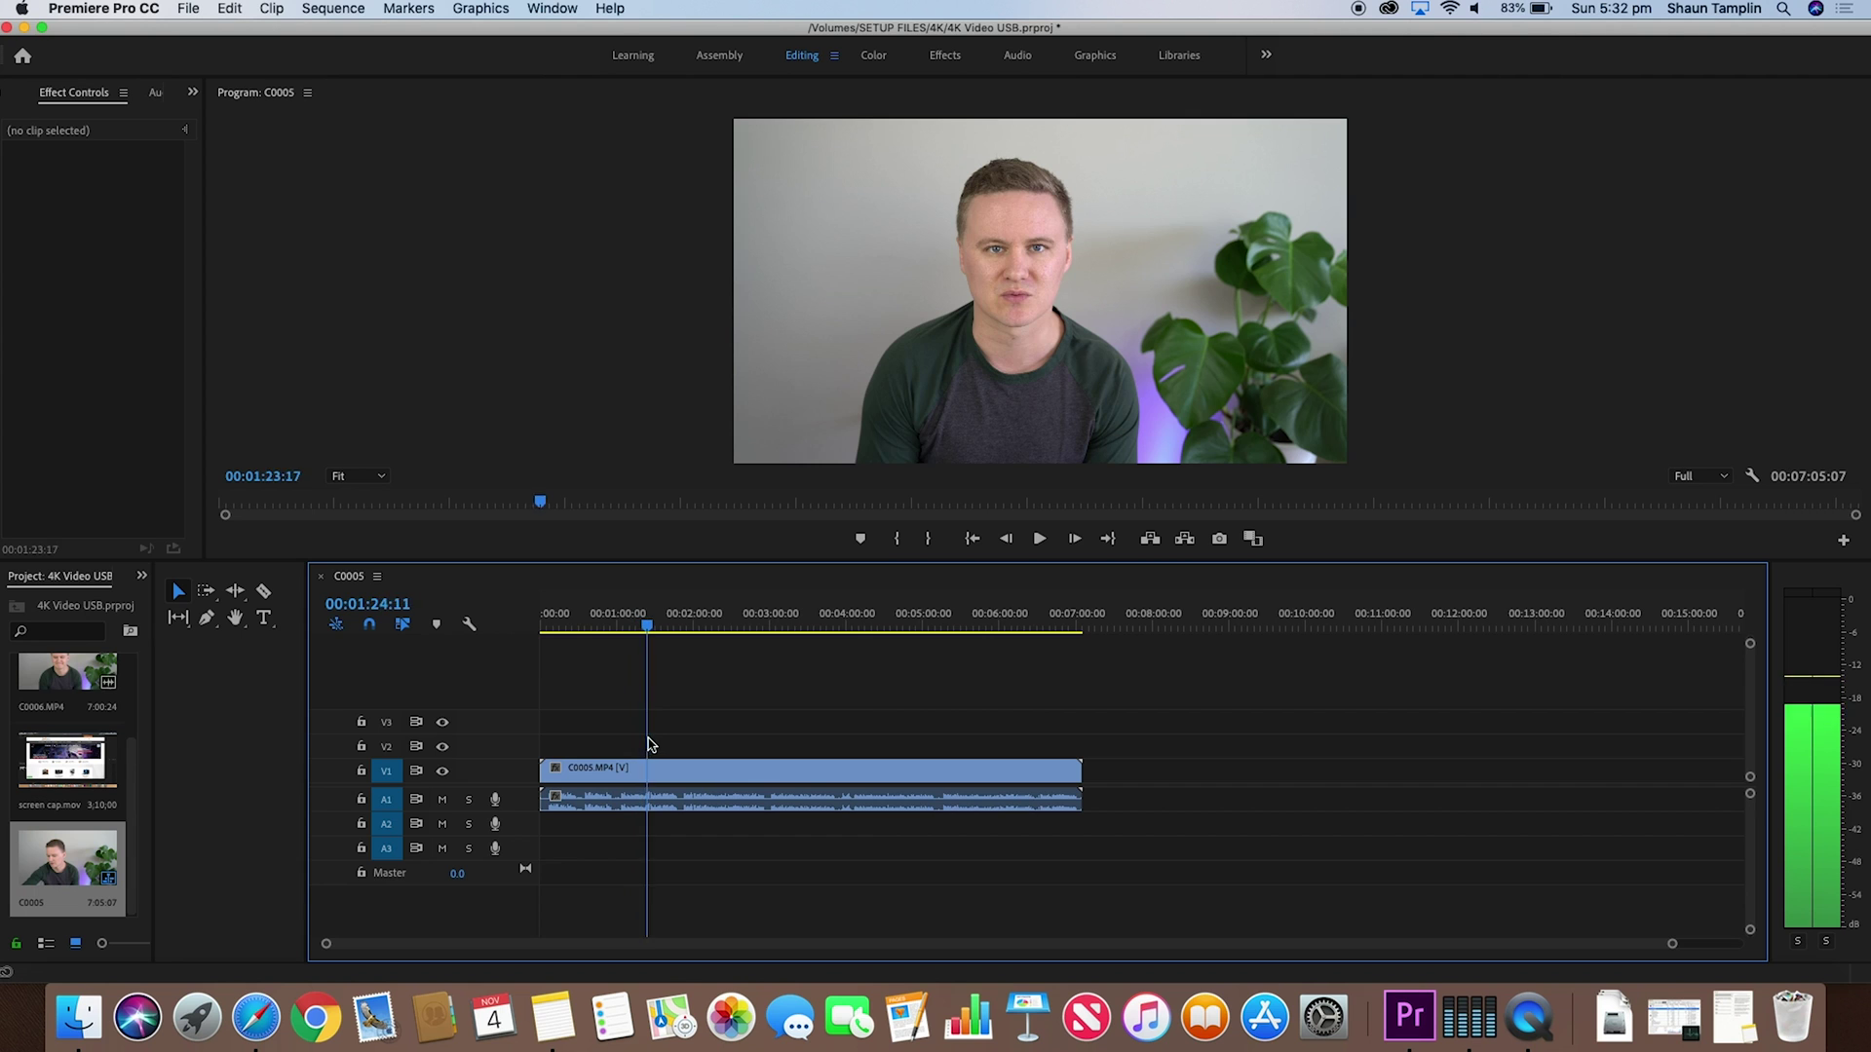
{"action": "left_click_drag", "start_coordinate": [670, 741], "coordinate": [697, 738]}
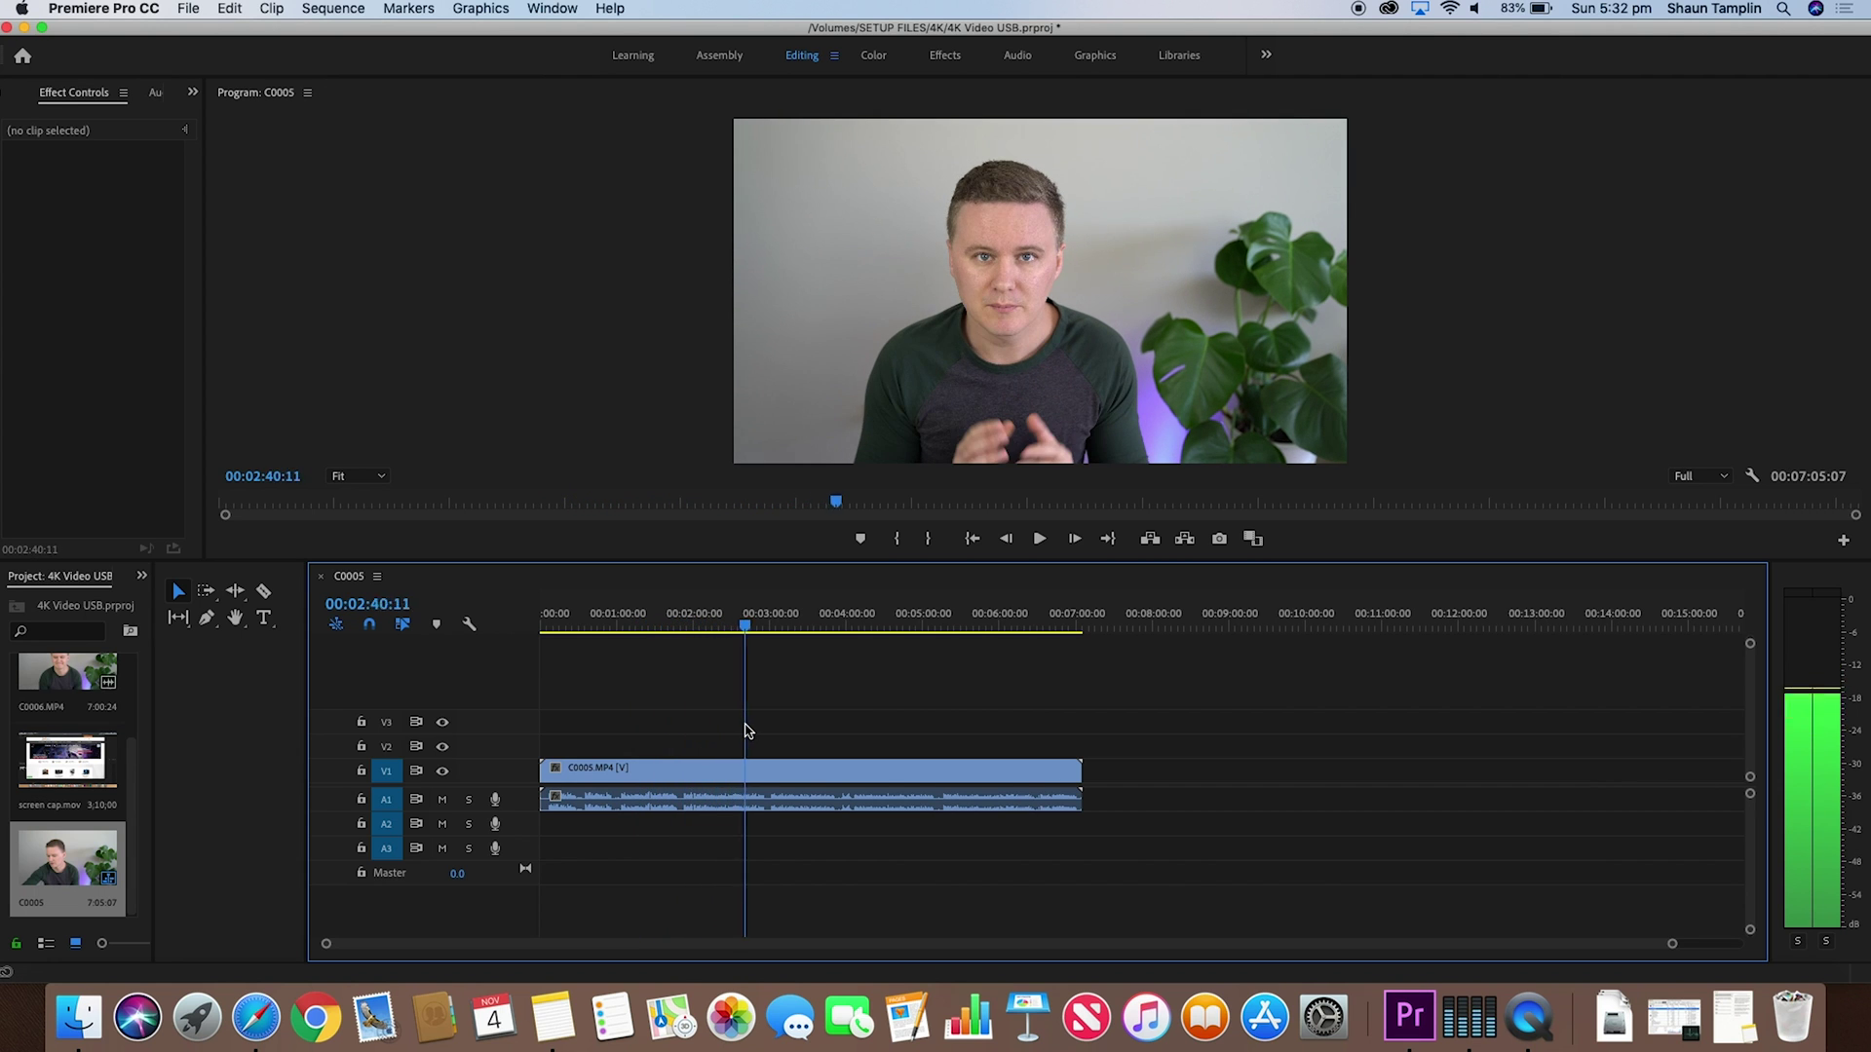
{"action": "left_click_drag", "start_coordinate": [774, 723], "coordinate": [612, 755]}
Split C0005.MP4 on V1 into several pieces with the Razor tool and move them to leave gaps between them.
{"action": "left_click", "coordinate": [651, 779]}
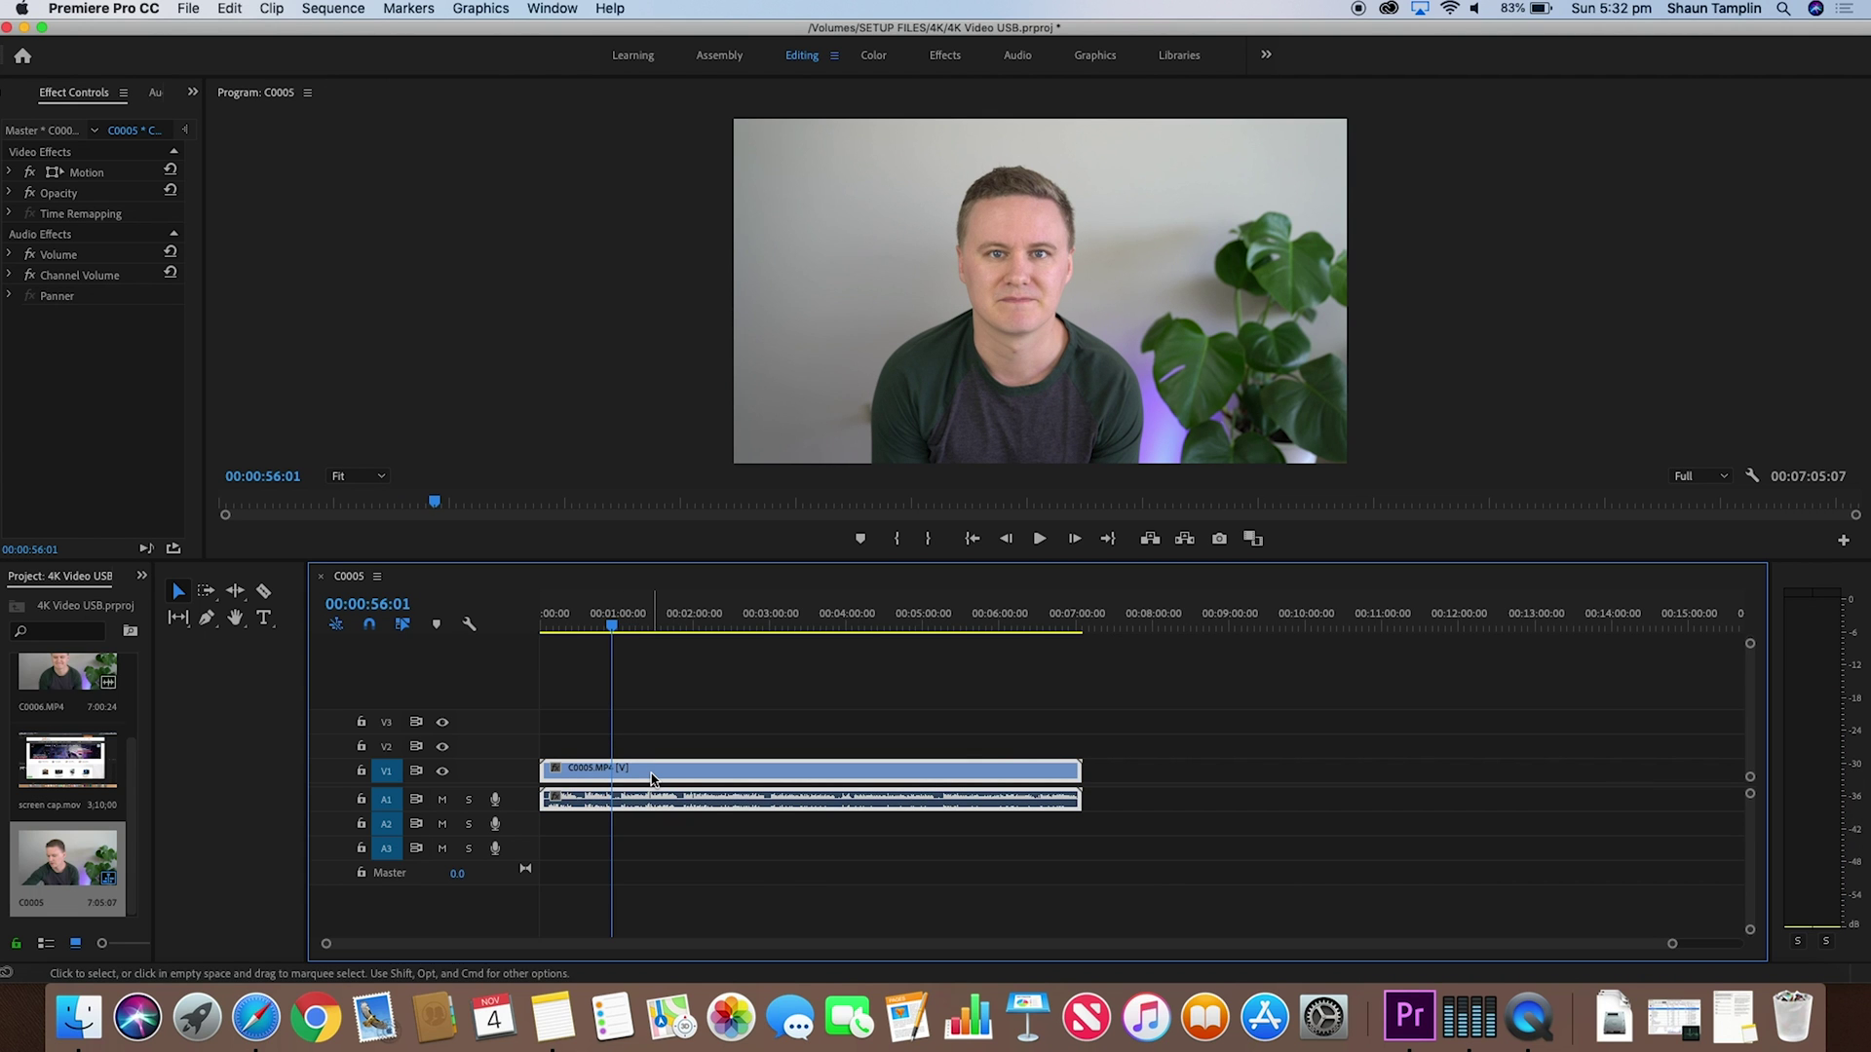
{"action": "key", "text": "c"}
{"action": "left_click", "coordinate": [621, 780]}
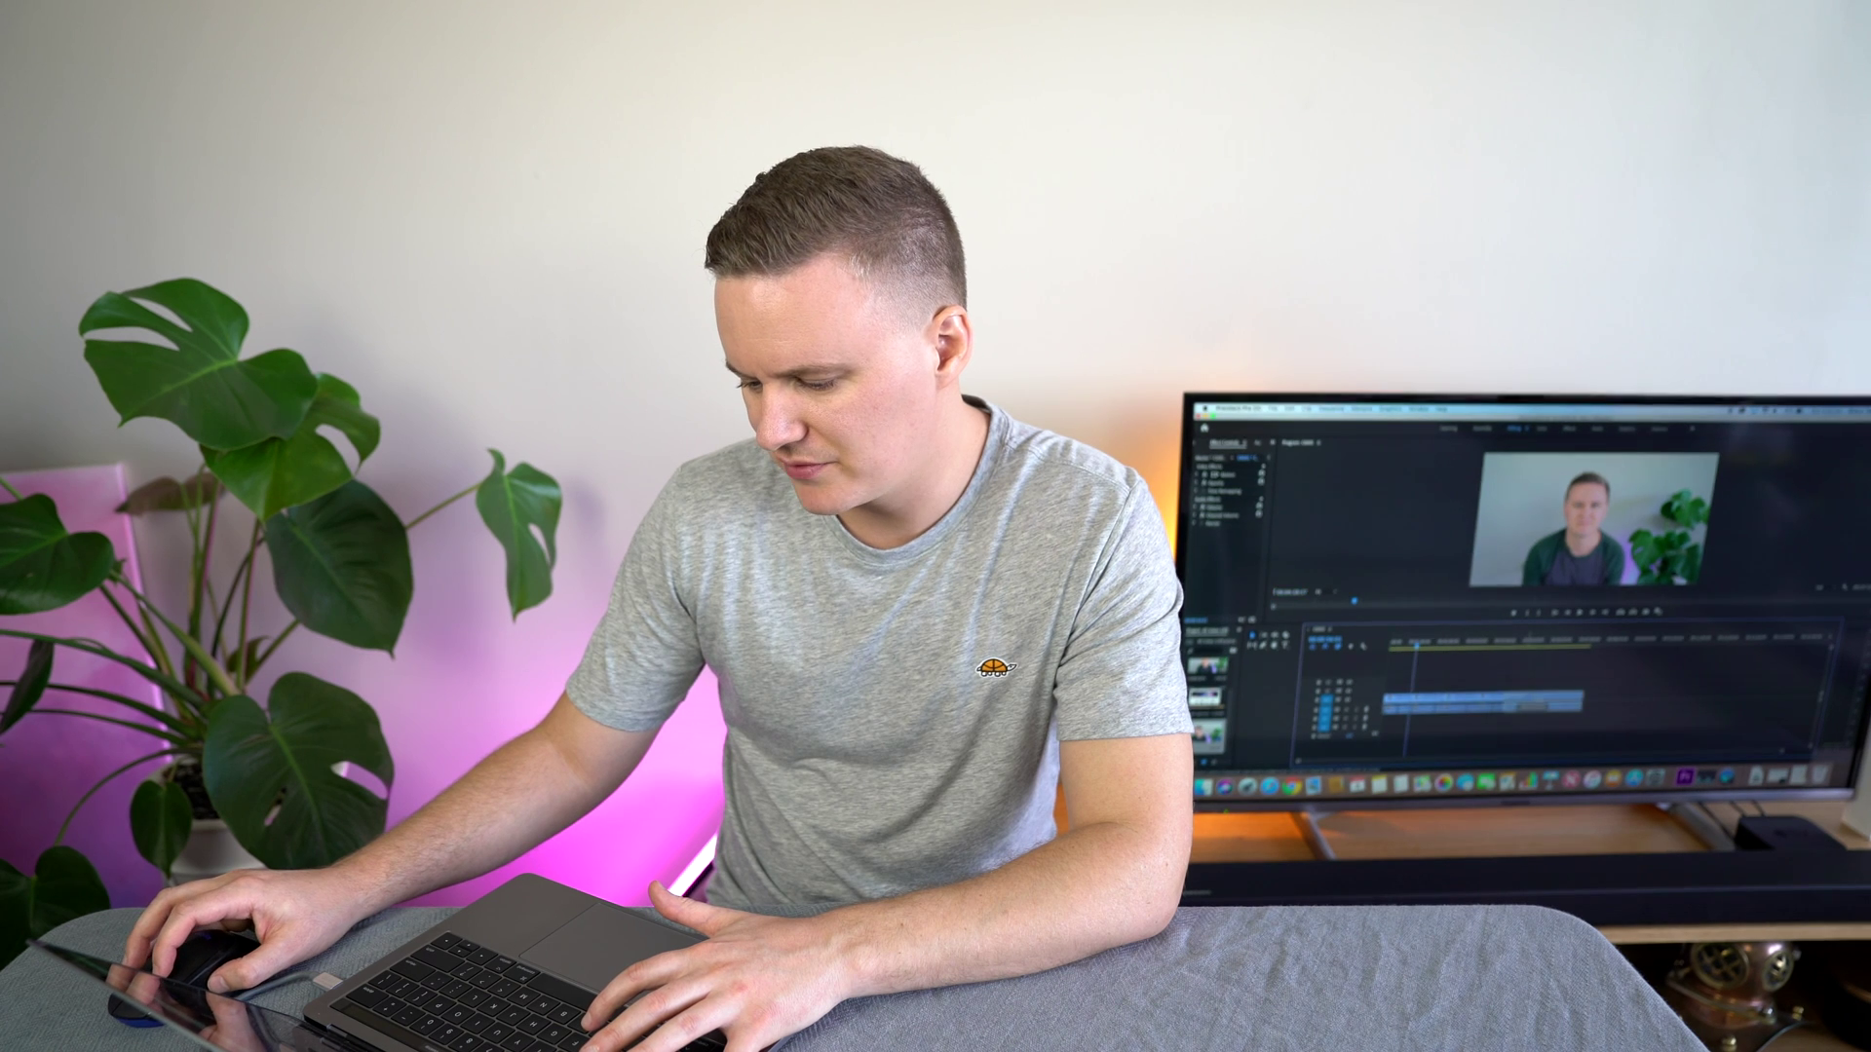
{"action": "left_click_drag", "start_coordinate": [1545, 700], "coordinate": [1433, 700]}
{"action": "left_click", "coordinate": [1476, 700]}
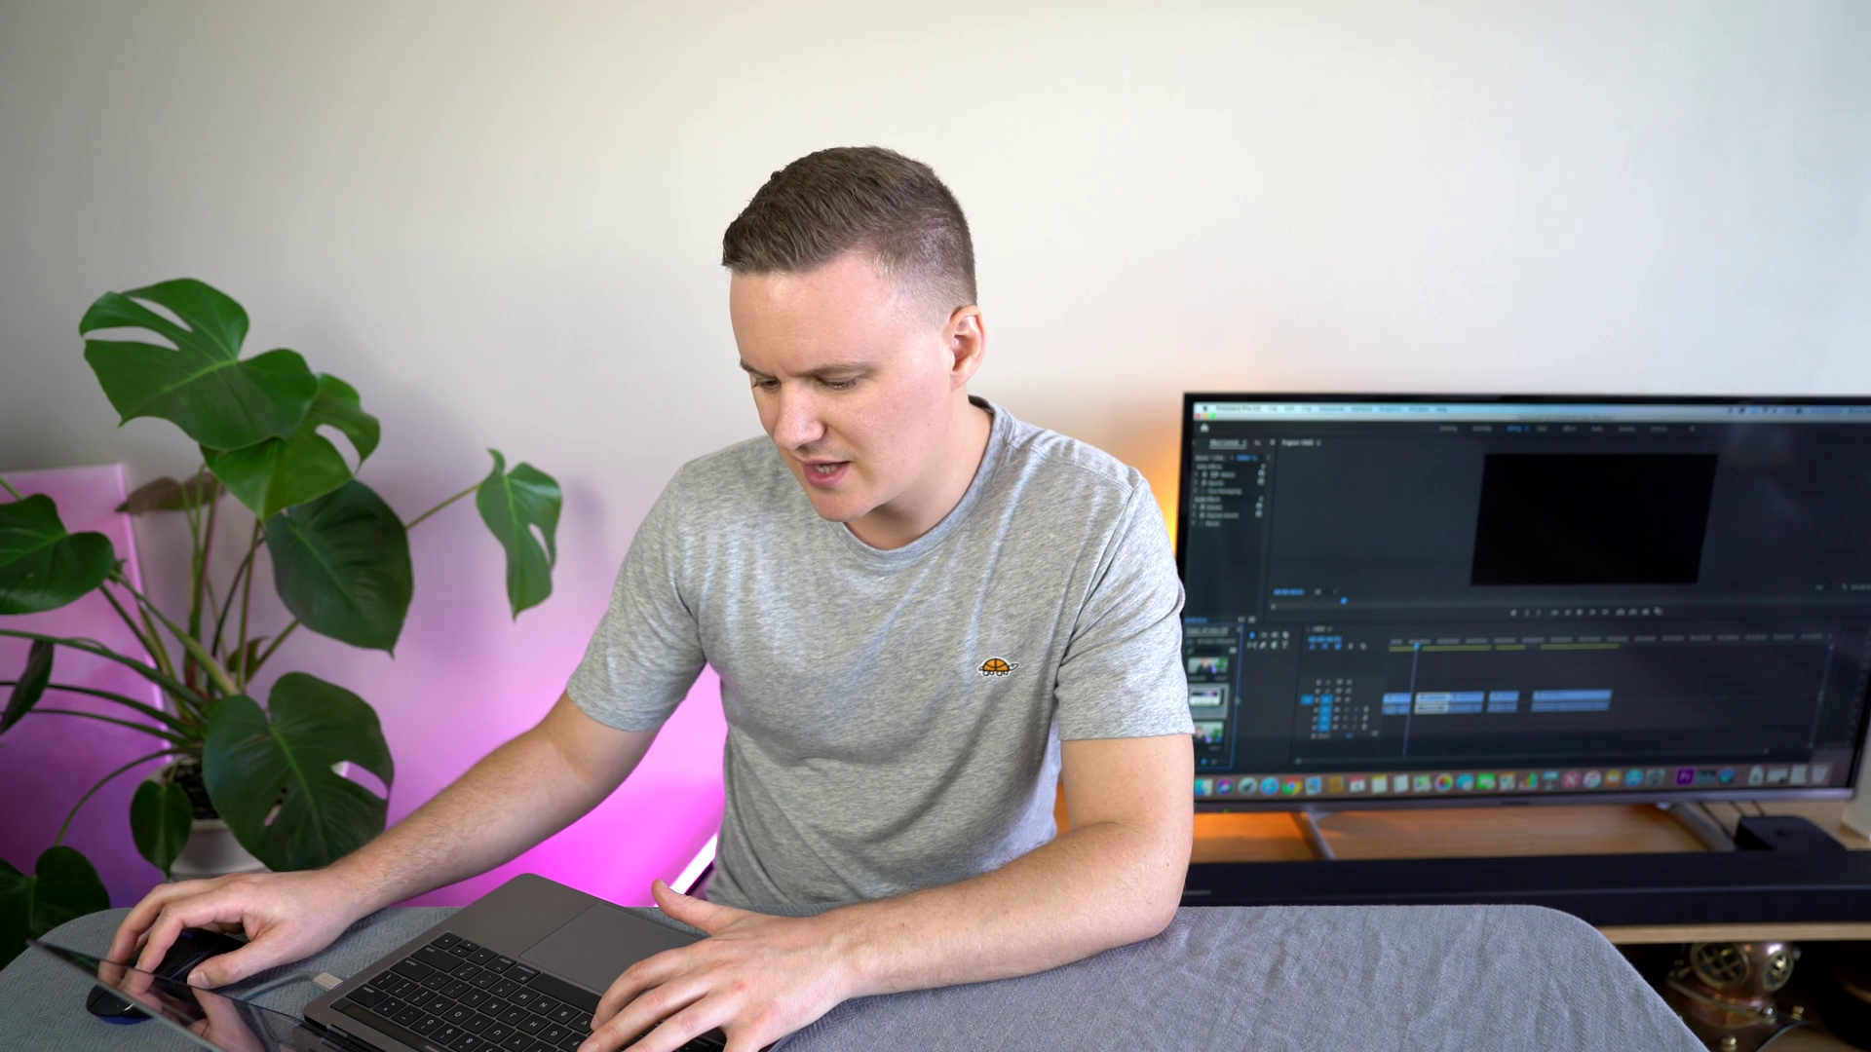
Place screen cap.mov on track V2 above the C0005.MP4 pieces and split it into several pieces with the Razor tool.
{"action": "left_click_drag", "start_coordinate": [1208, 697], "coordinate": [1403, 691]}
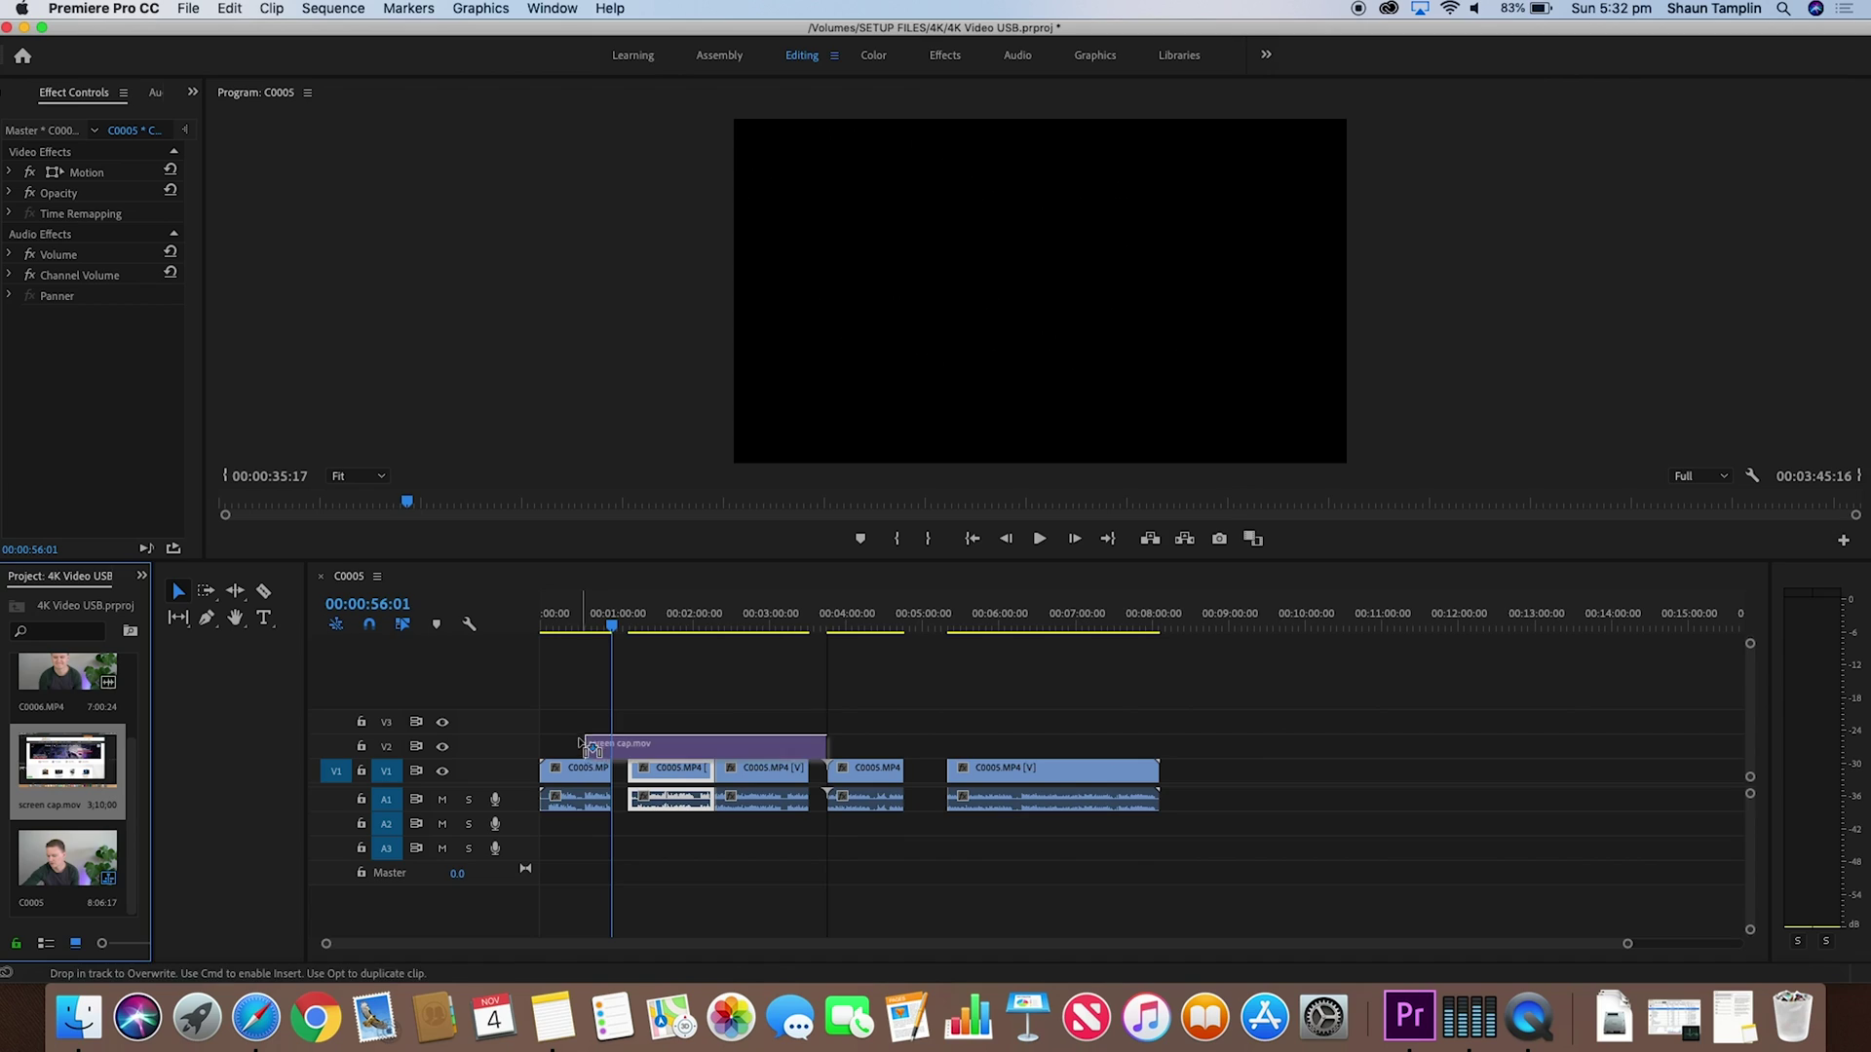
{"action": "left_click_drag", "start_coordinate": [582, 743], "coordinate": [577, 746]}
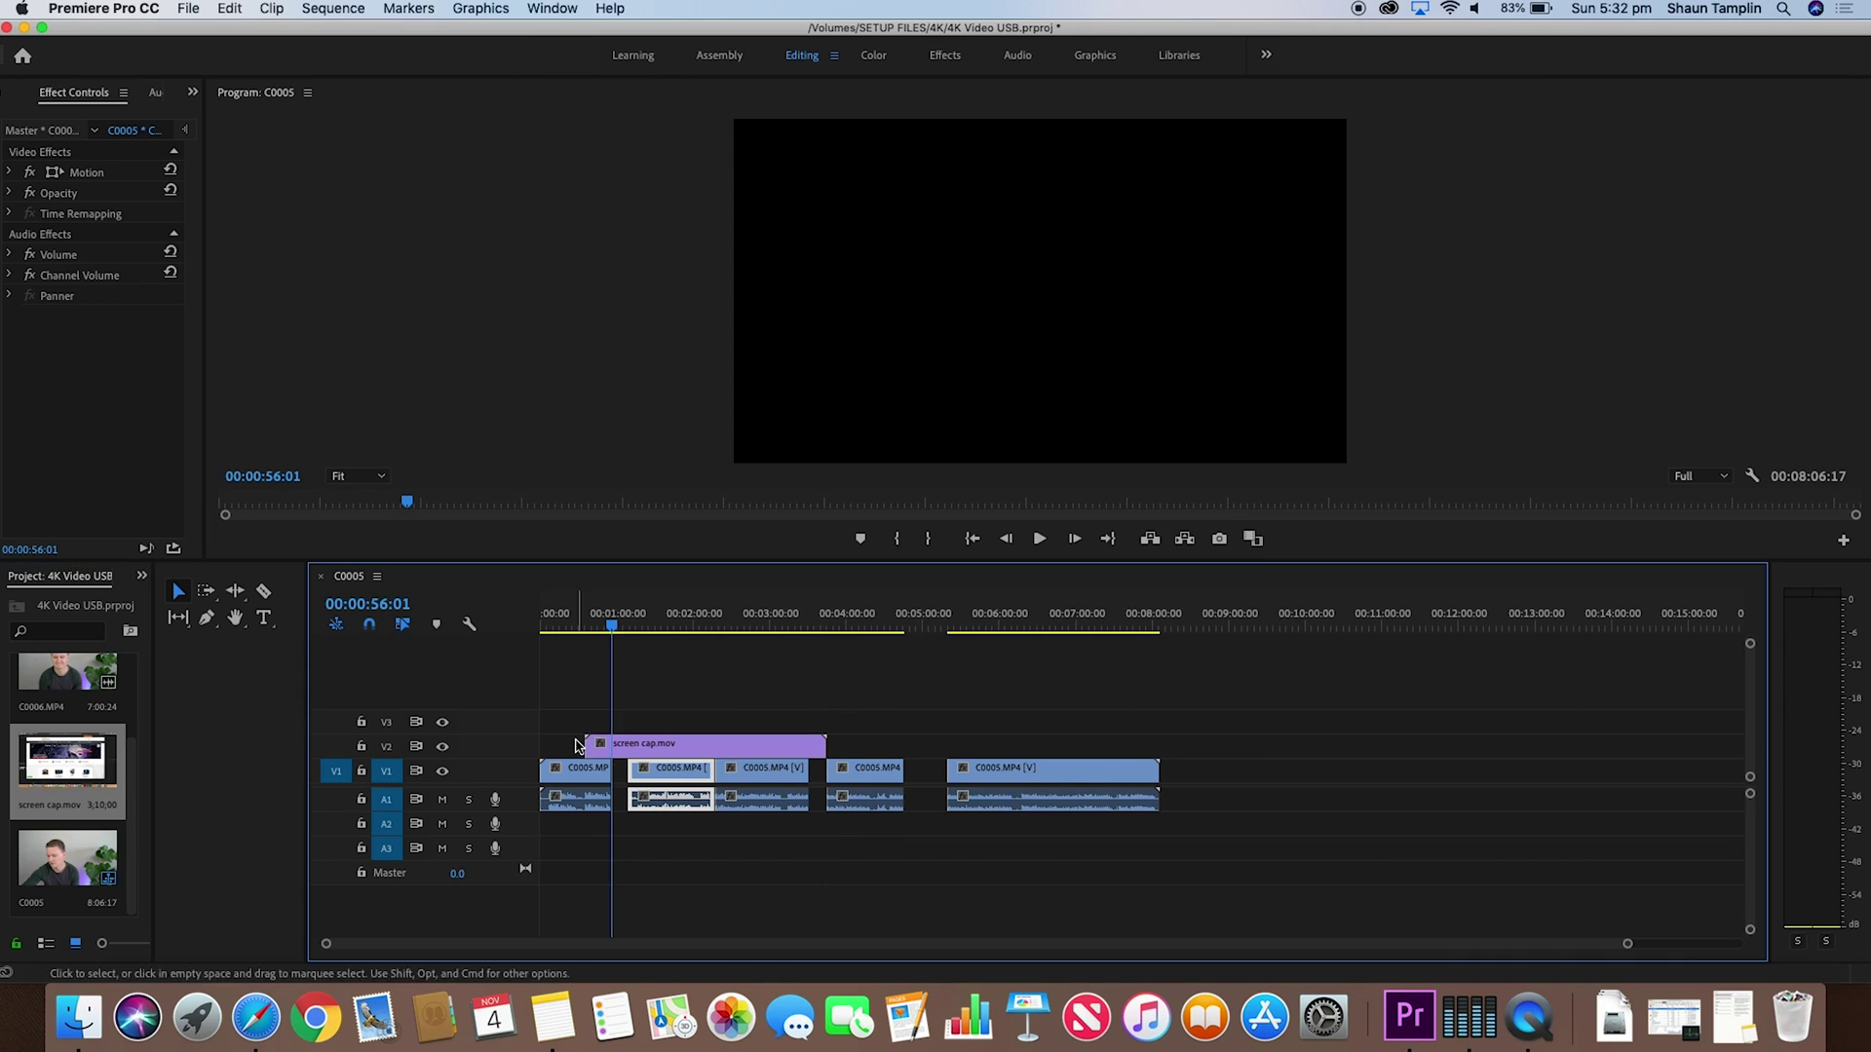
{"action": "left_click", "coordinate": [639, 746]}
{"action": "key", "text": "c"}
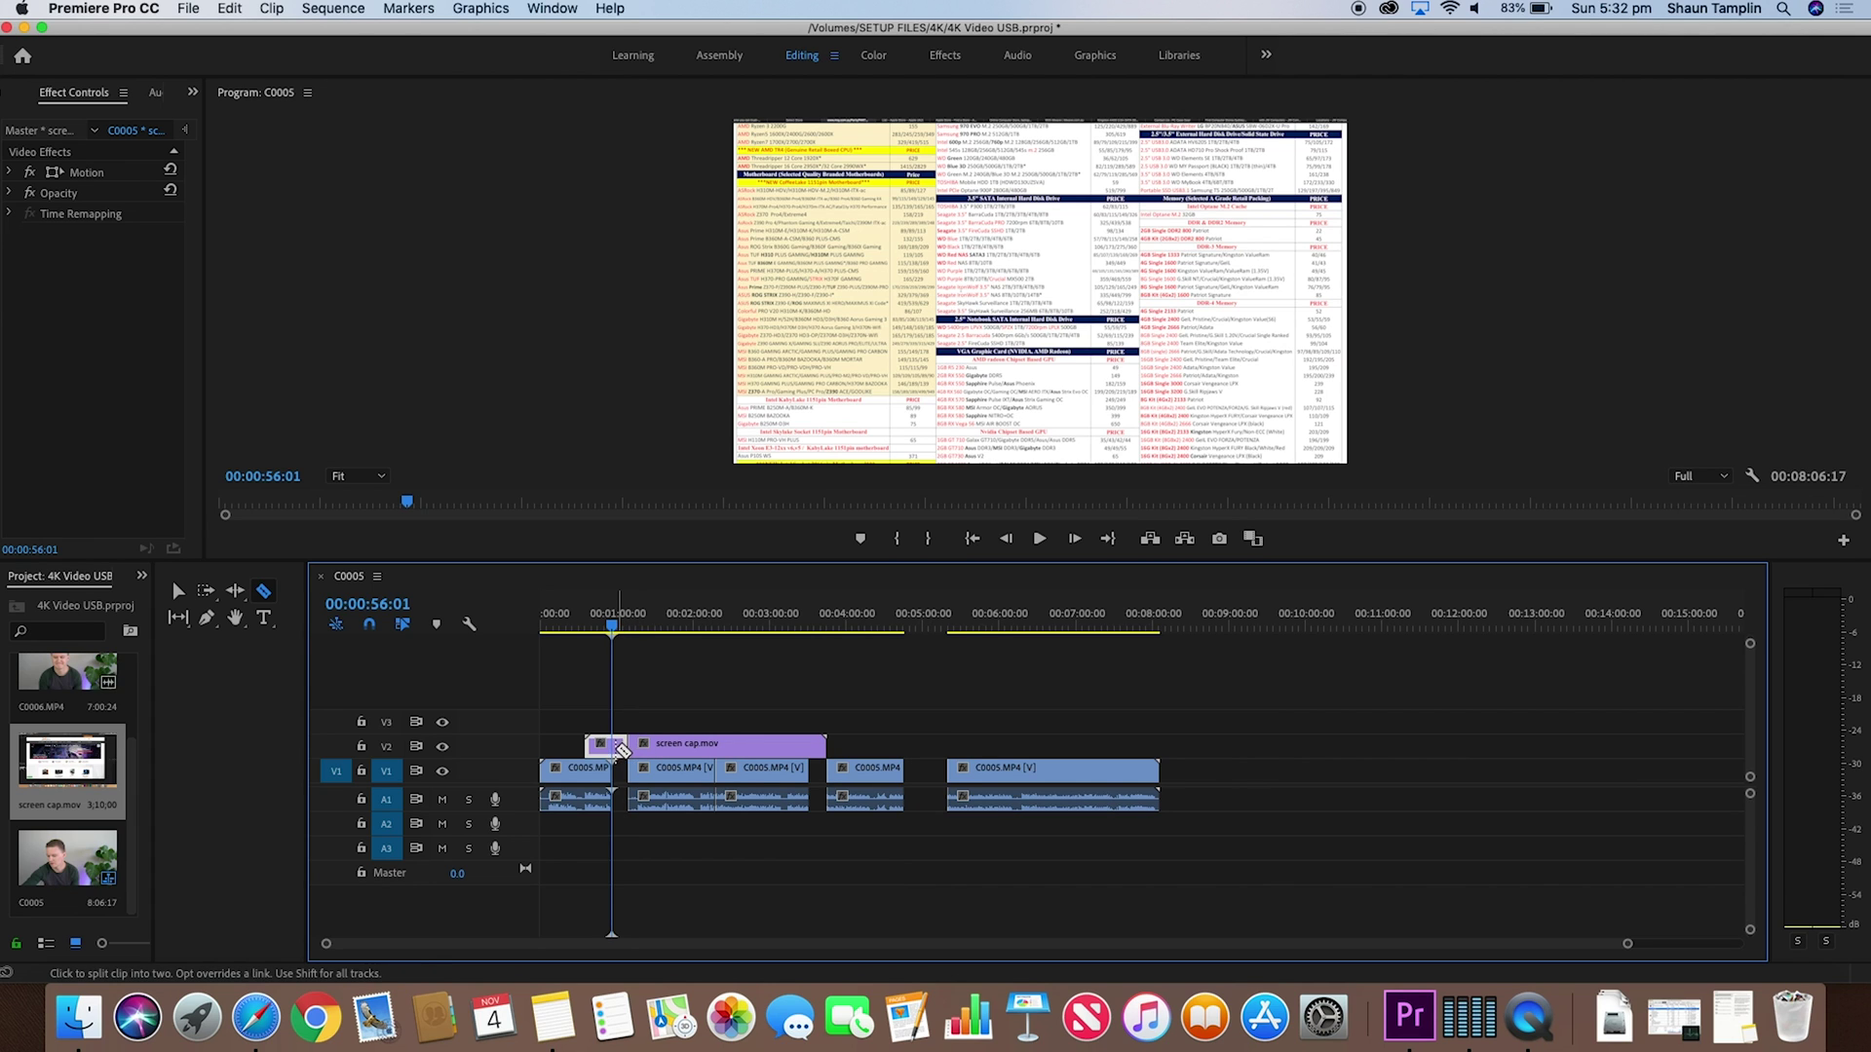
{"action": "left_click", "coordinate": [629, 746]}
{"action": "key", "text": "v"}
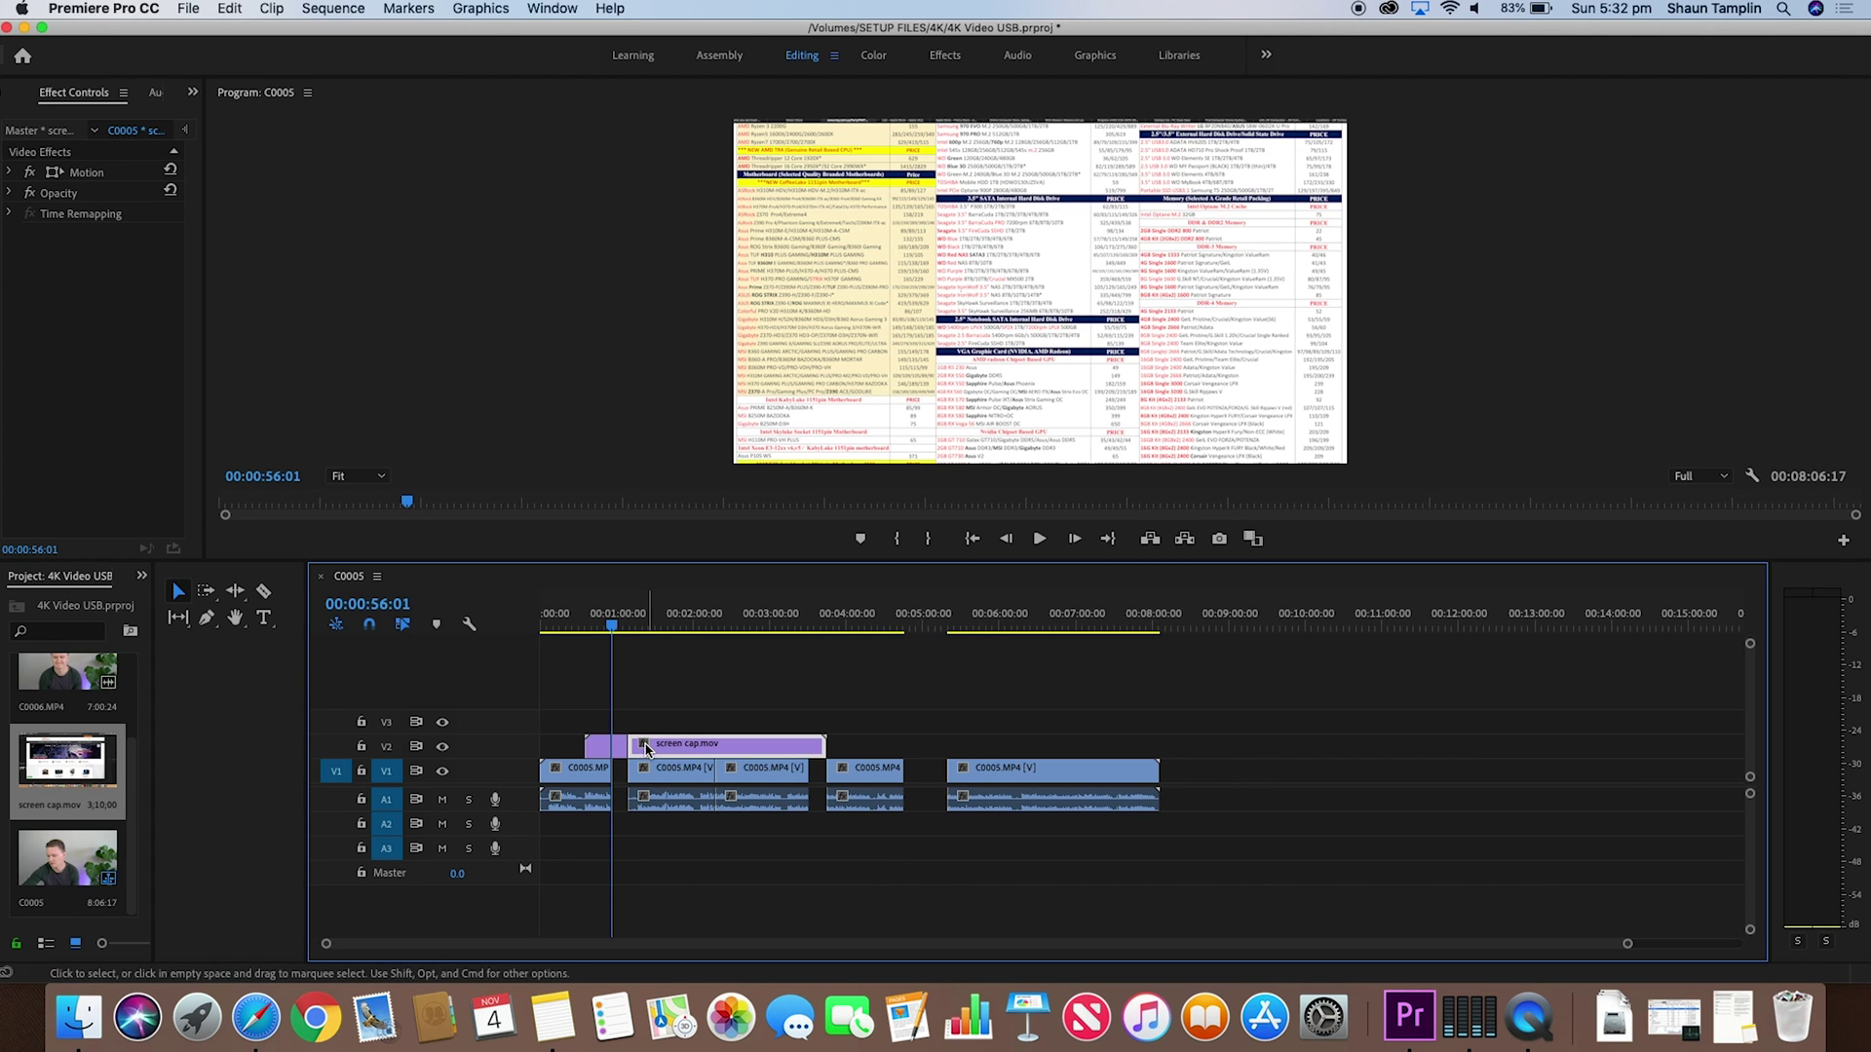
{"action": "key", "text": "c"}
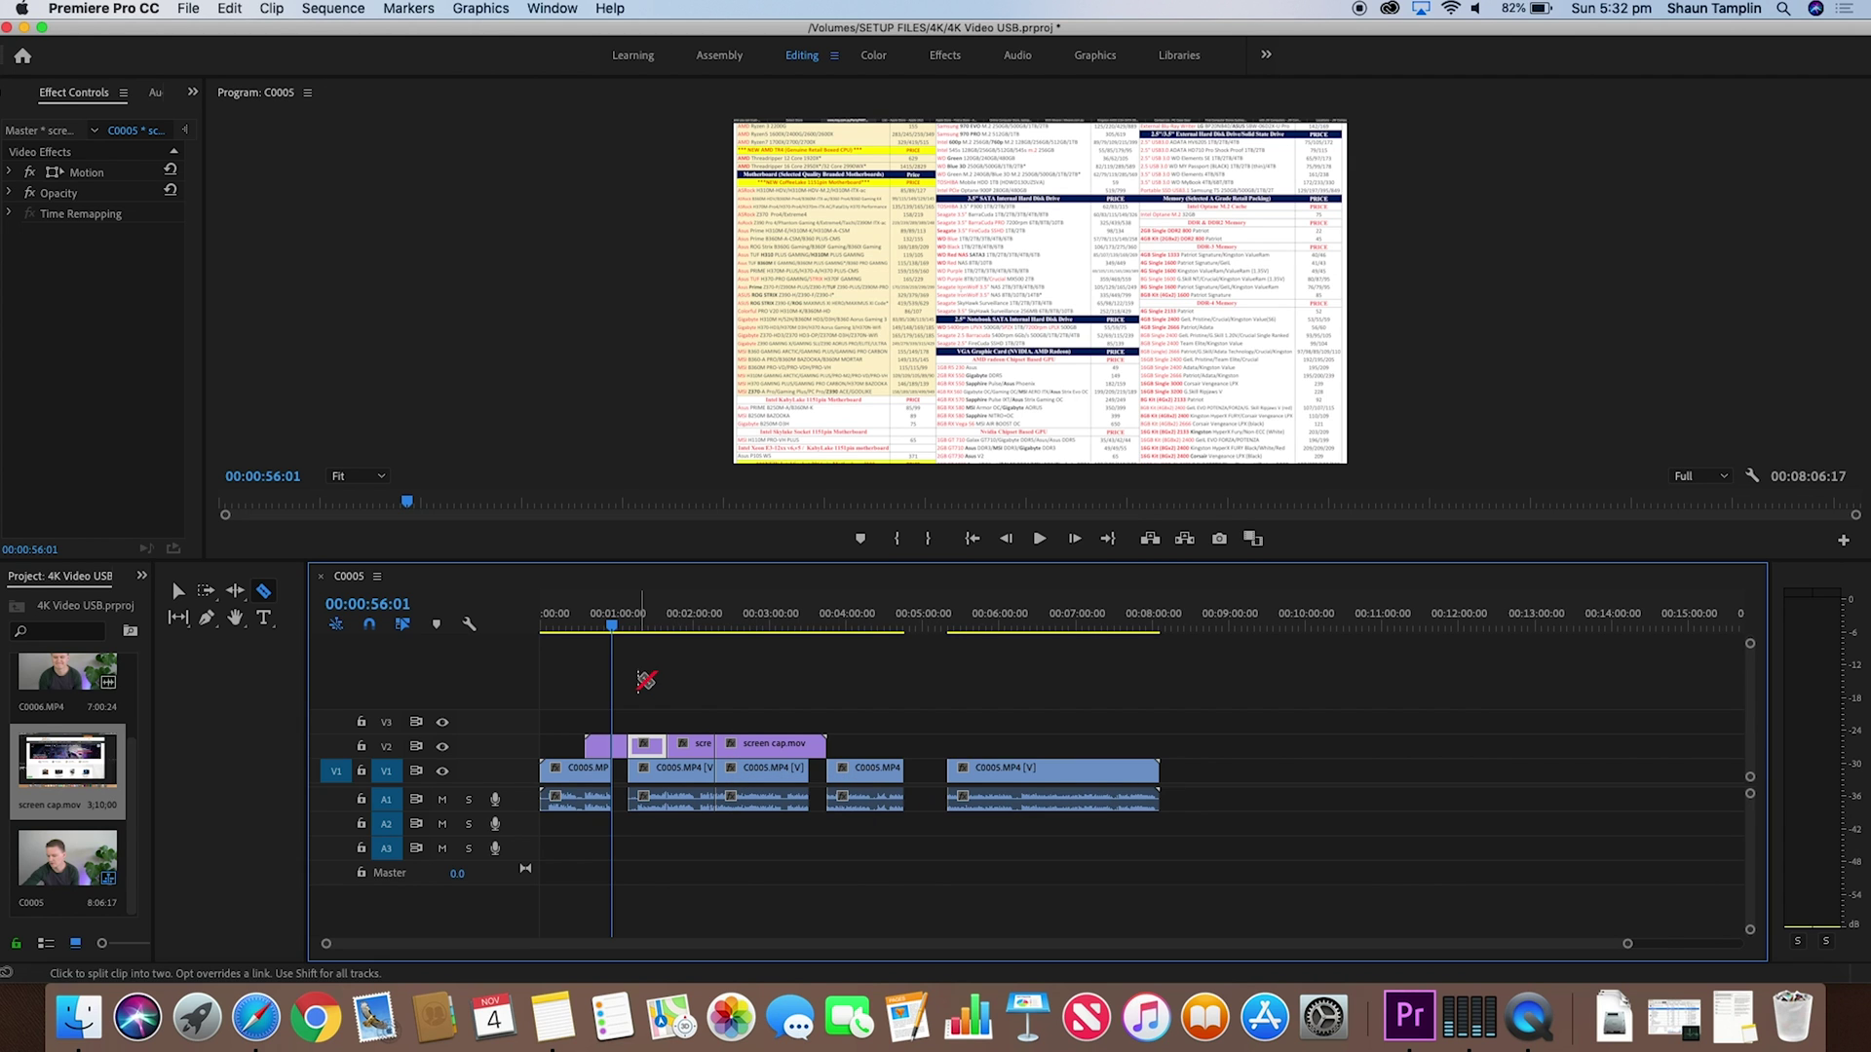
Scrub through the overlapping clips on the timeline, checking the processor load in Activity Monitor in between.
{"action": "left_click_drag", "start_coordinate": [614, 631], "coordinate": [588, 645]}
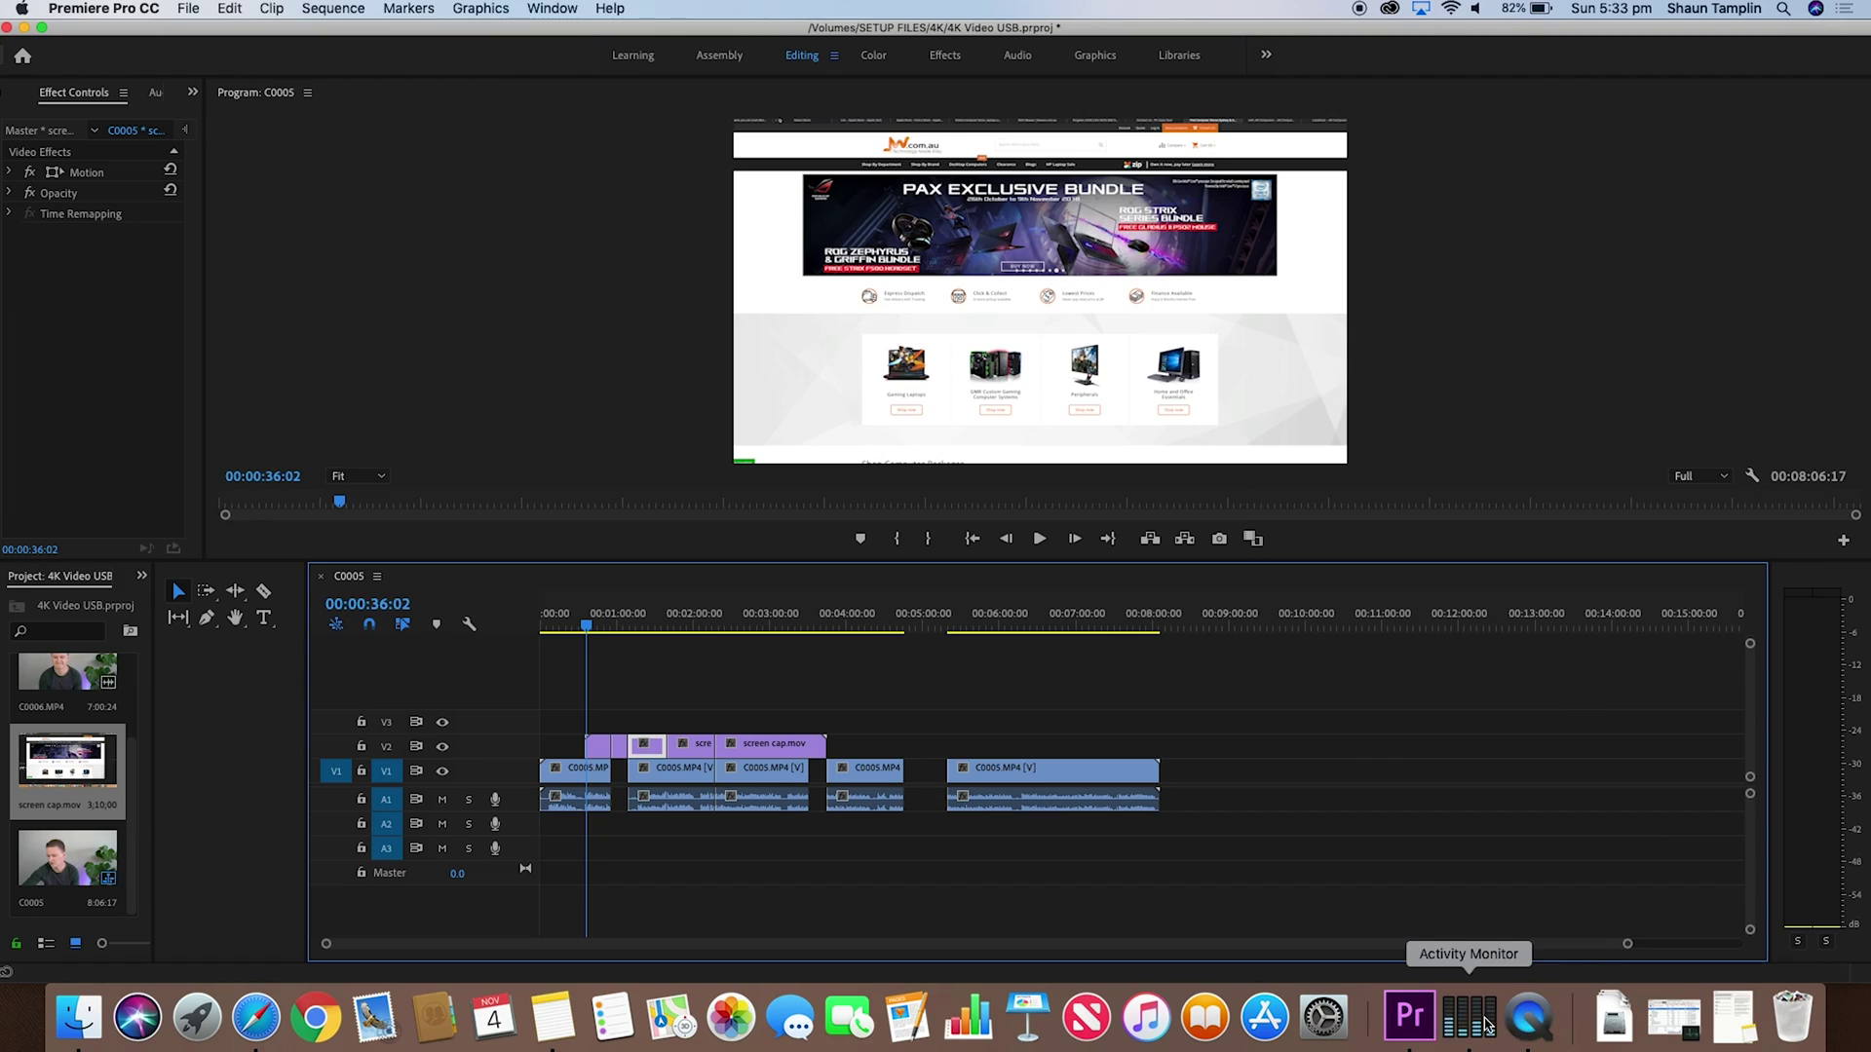
{"action": "left_click", "coordinate": [1487, 1021]}
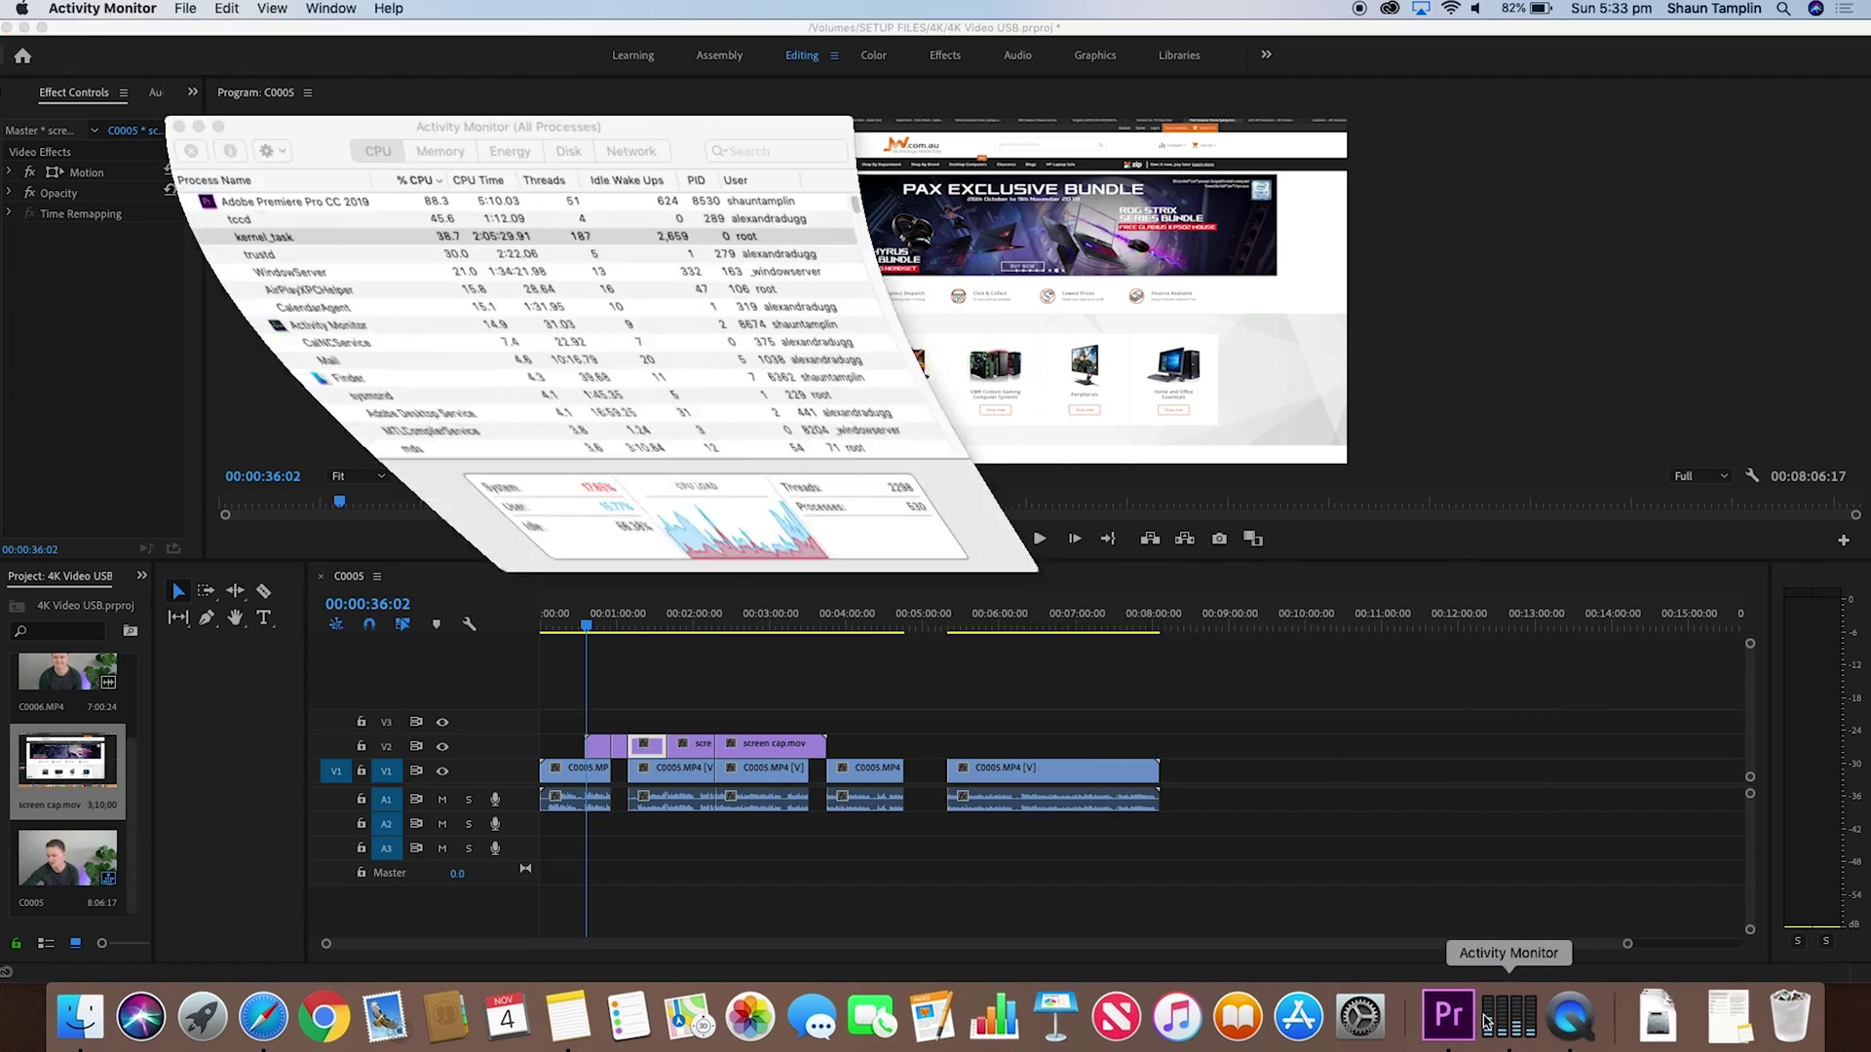
{"action": "left_click", "coordinate": [200, 124]}
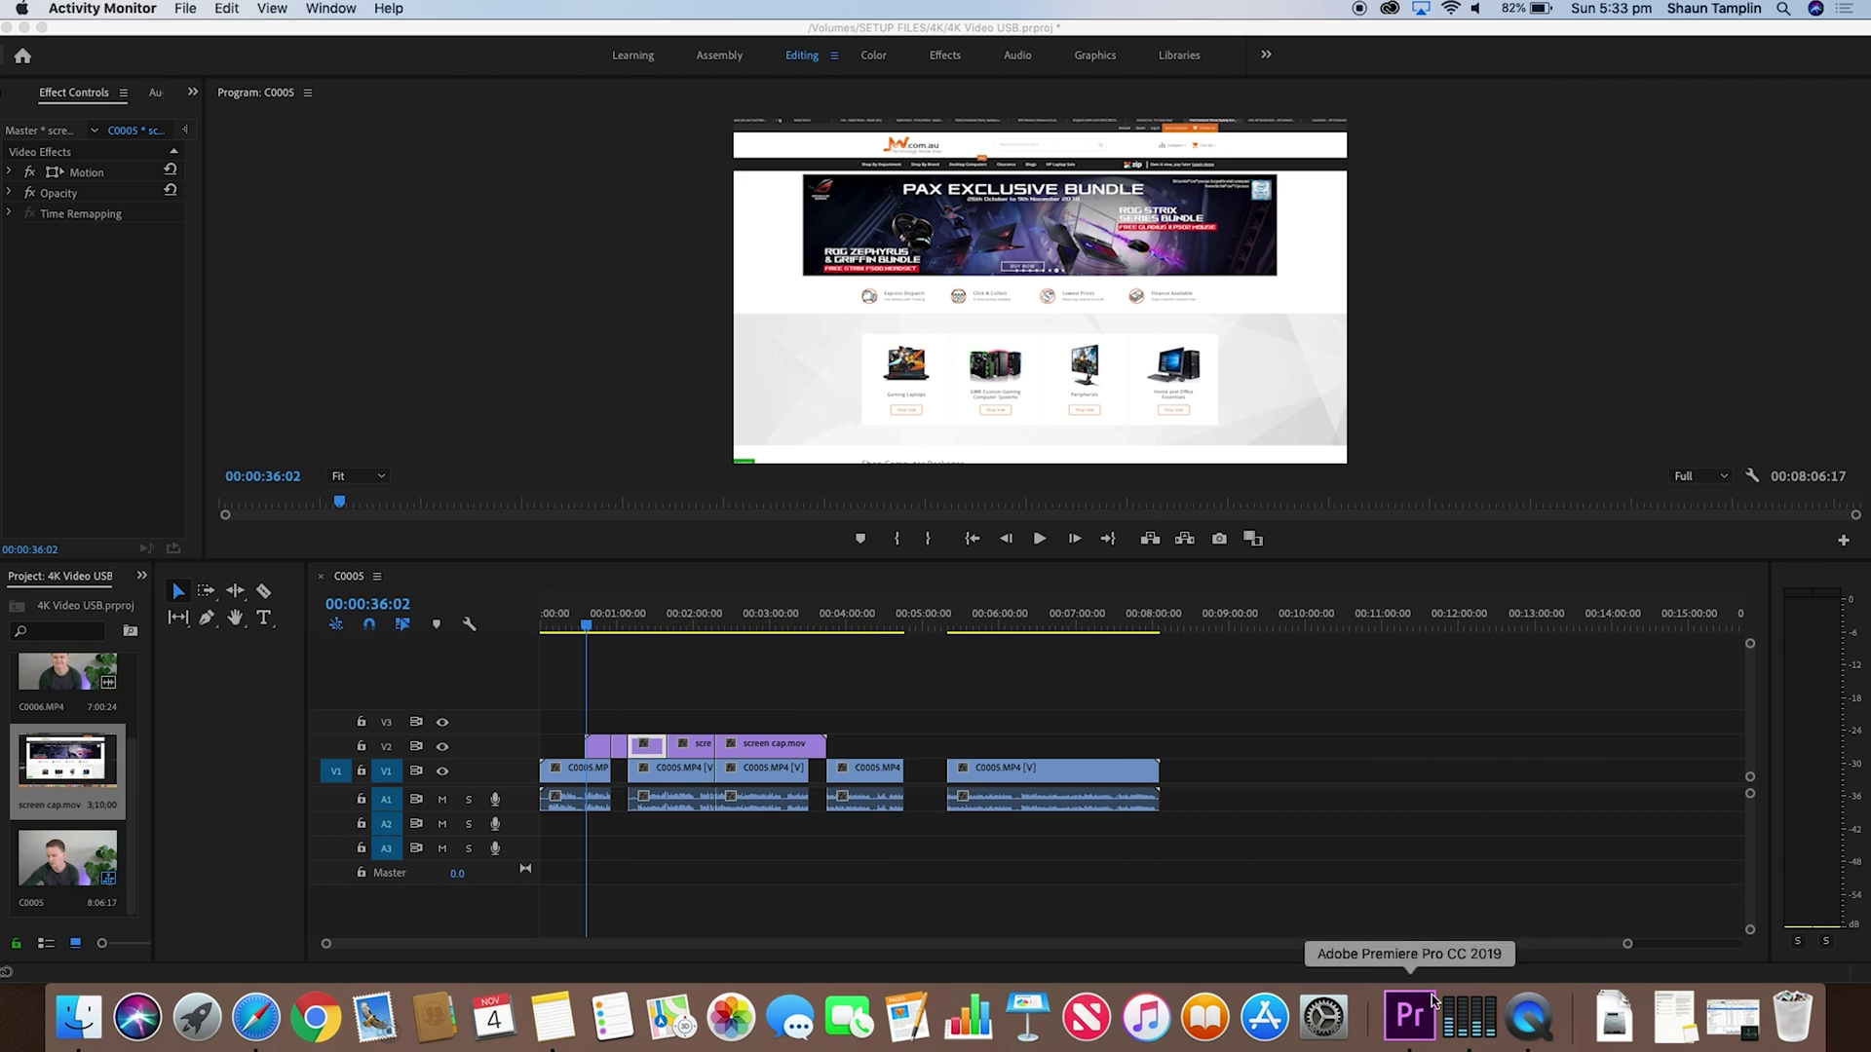
{"action": "left_click", "coordinate": [1188, 725]}
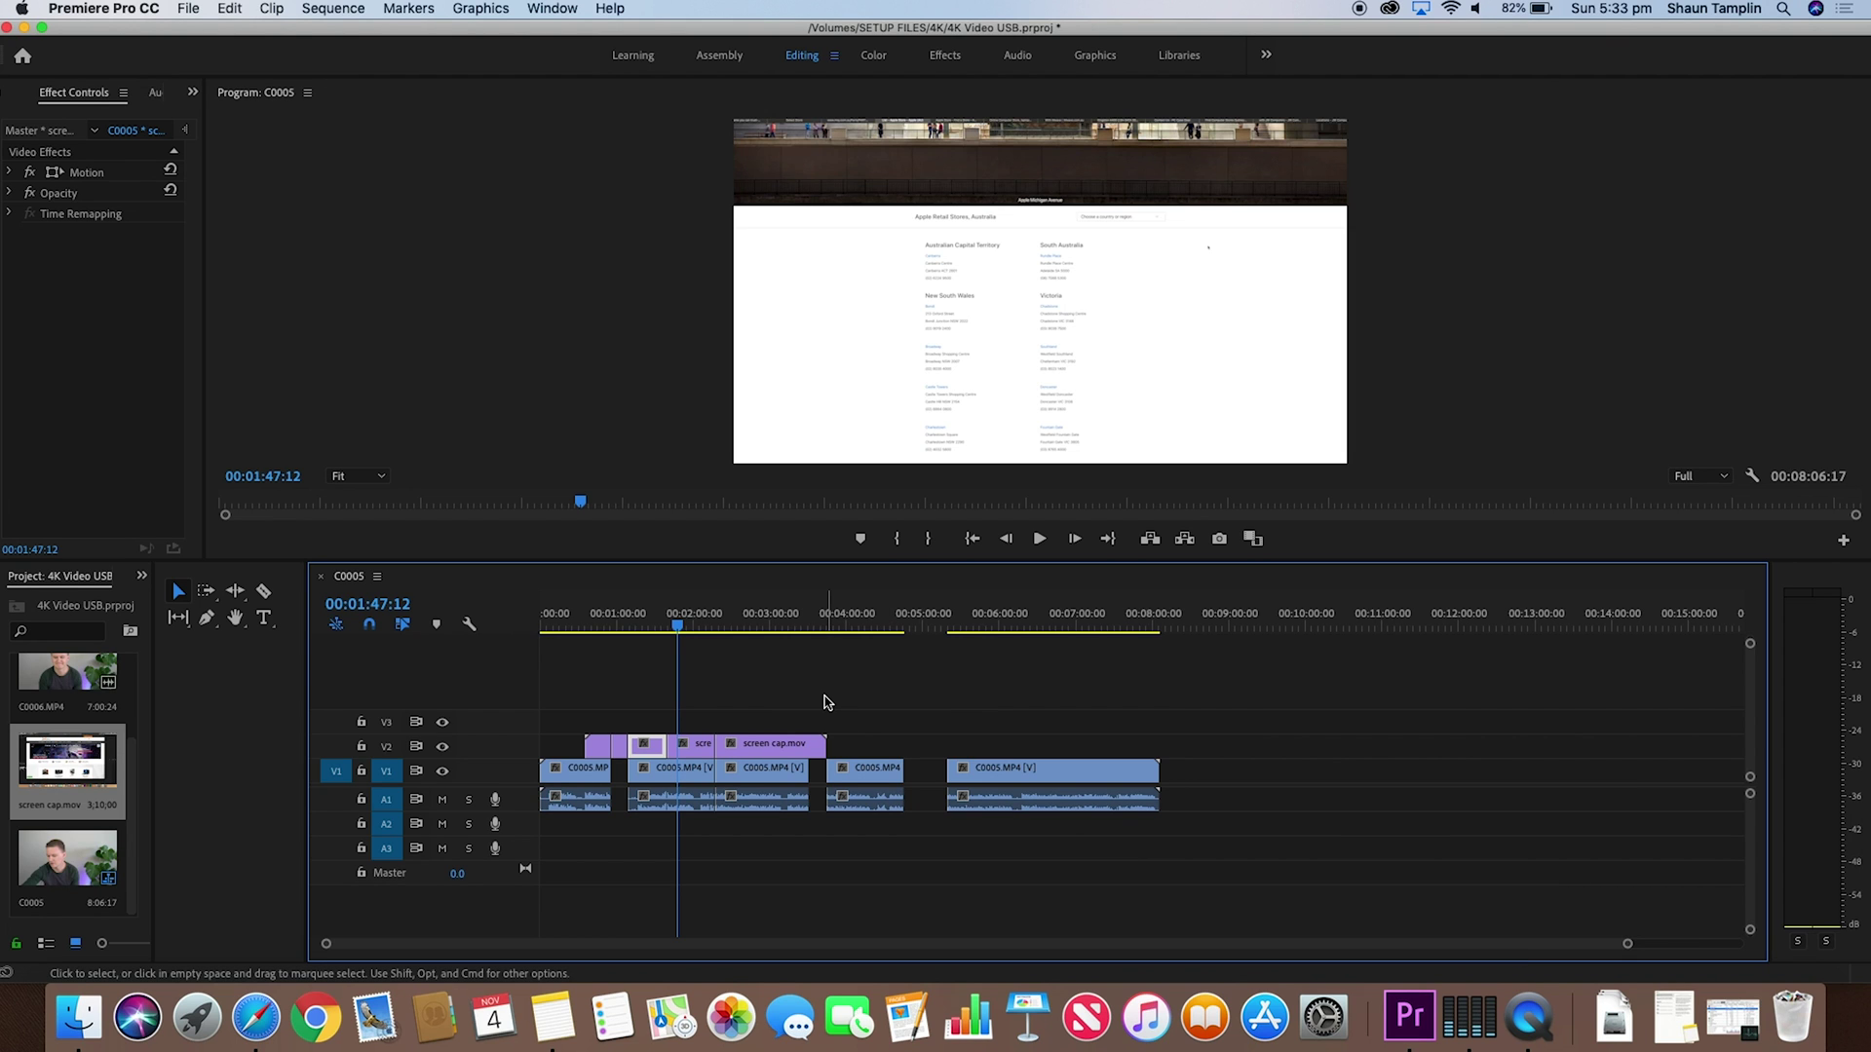
{"action": "left_click_drag", "start_coordinate": [680, 629], "coordinate": [670, 704]}
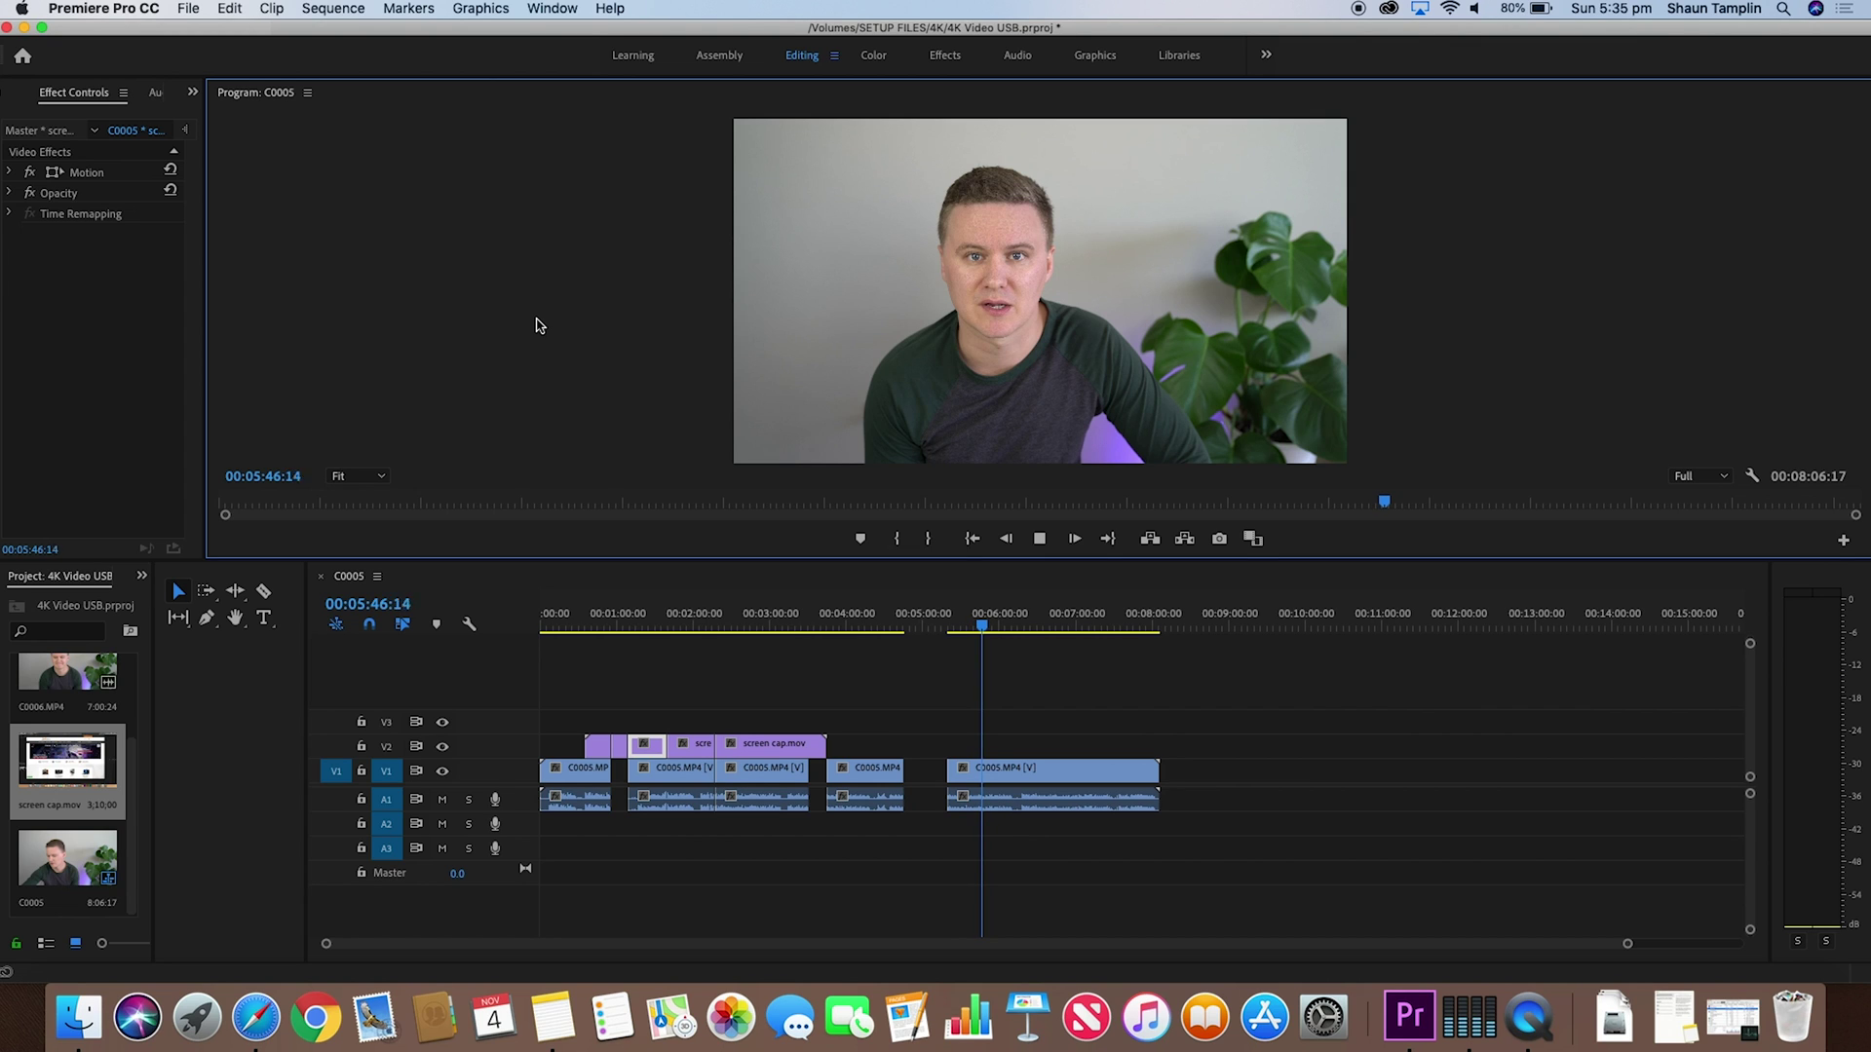
Open About This Mac and review the computer's hardware overview and storage information.
{"action": "left_click", "coordinate": [21, 9]}
{"action": "key", "text": "Escape"}
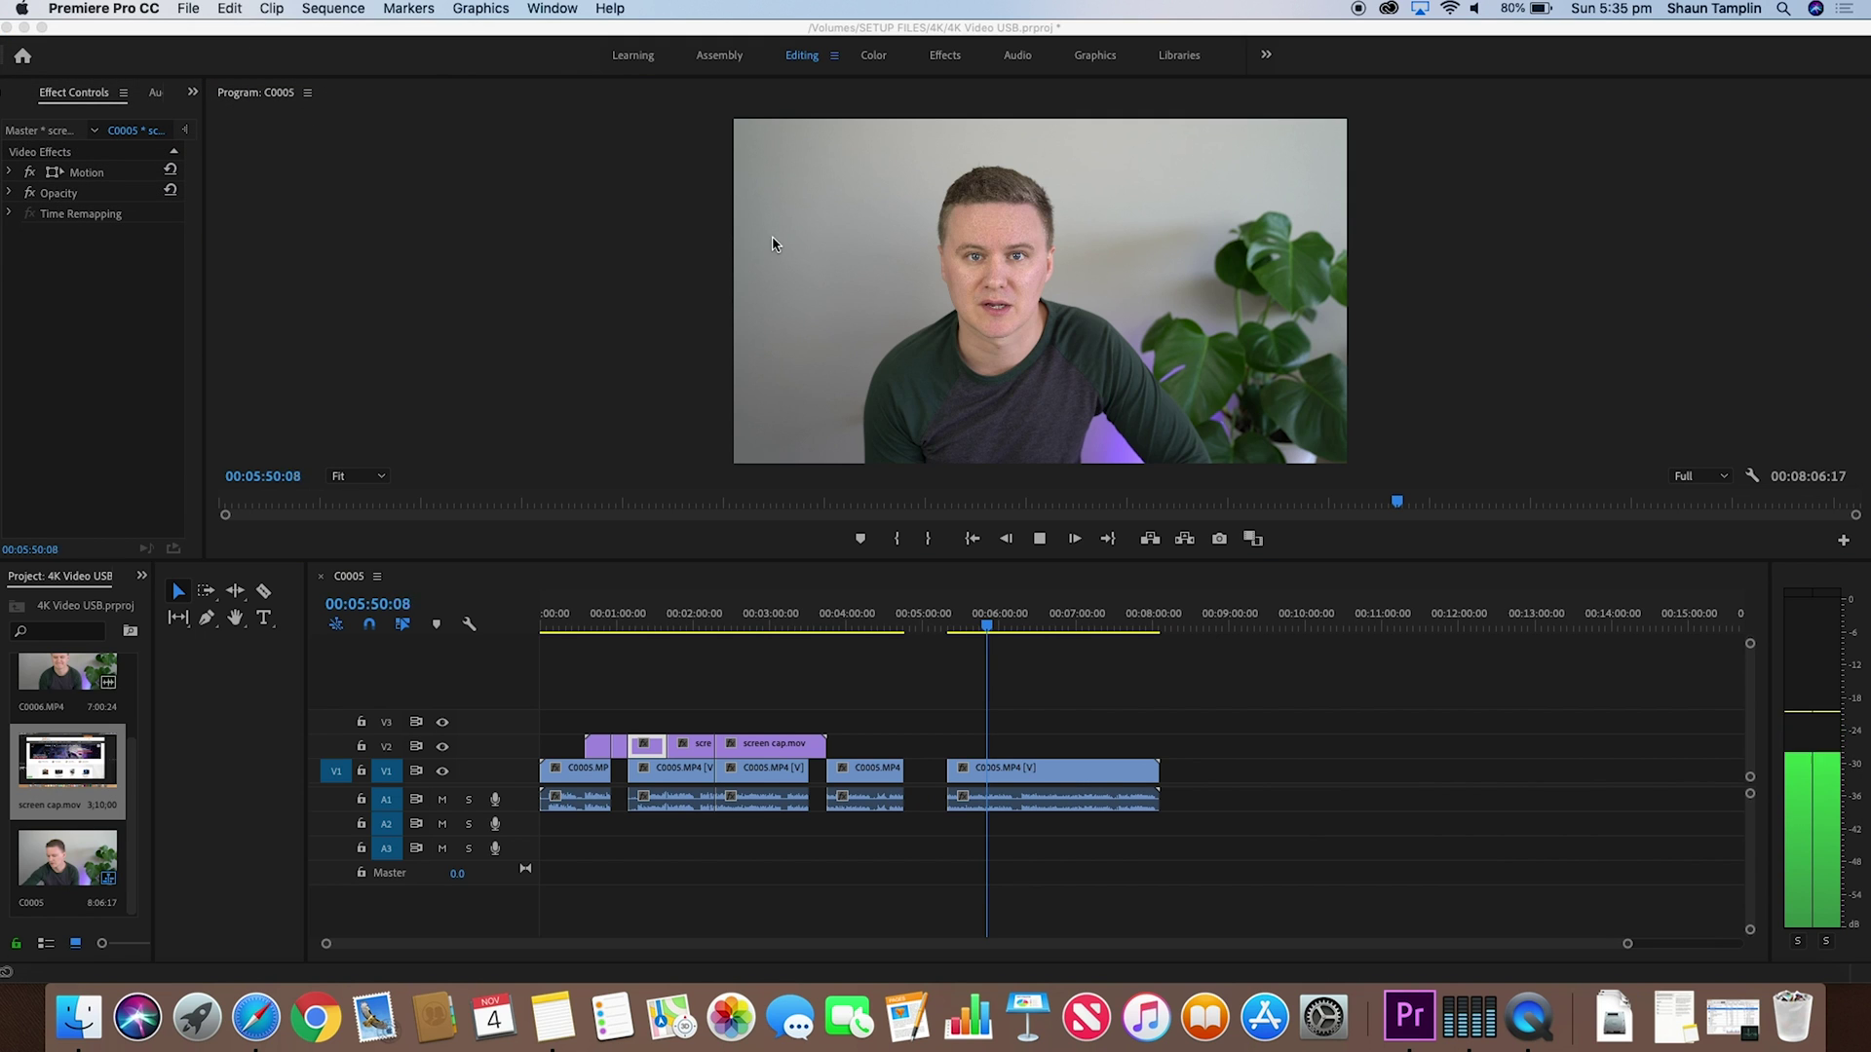
{"action": "left_click_drag", "start_coordinate": [739, 202], "coordinate": [391, 280]}
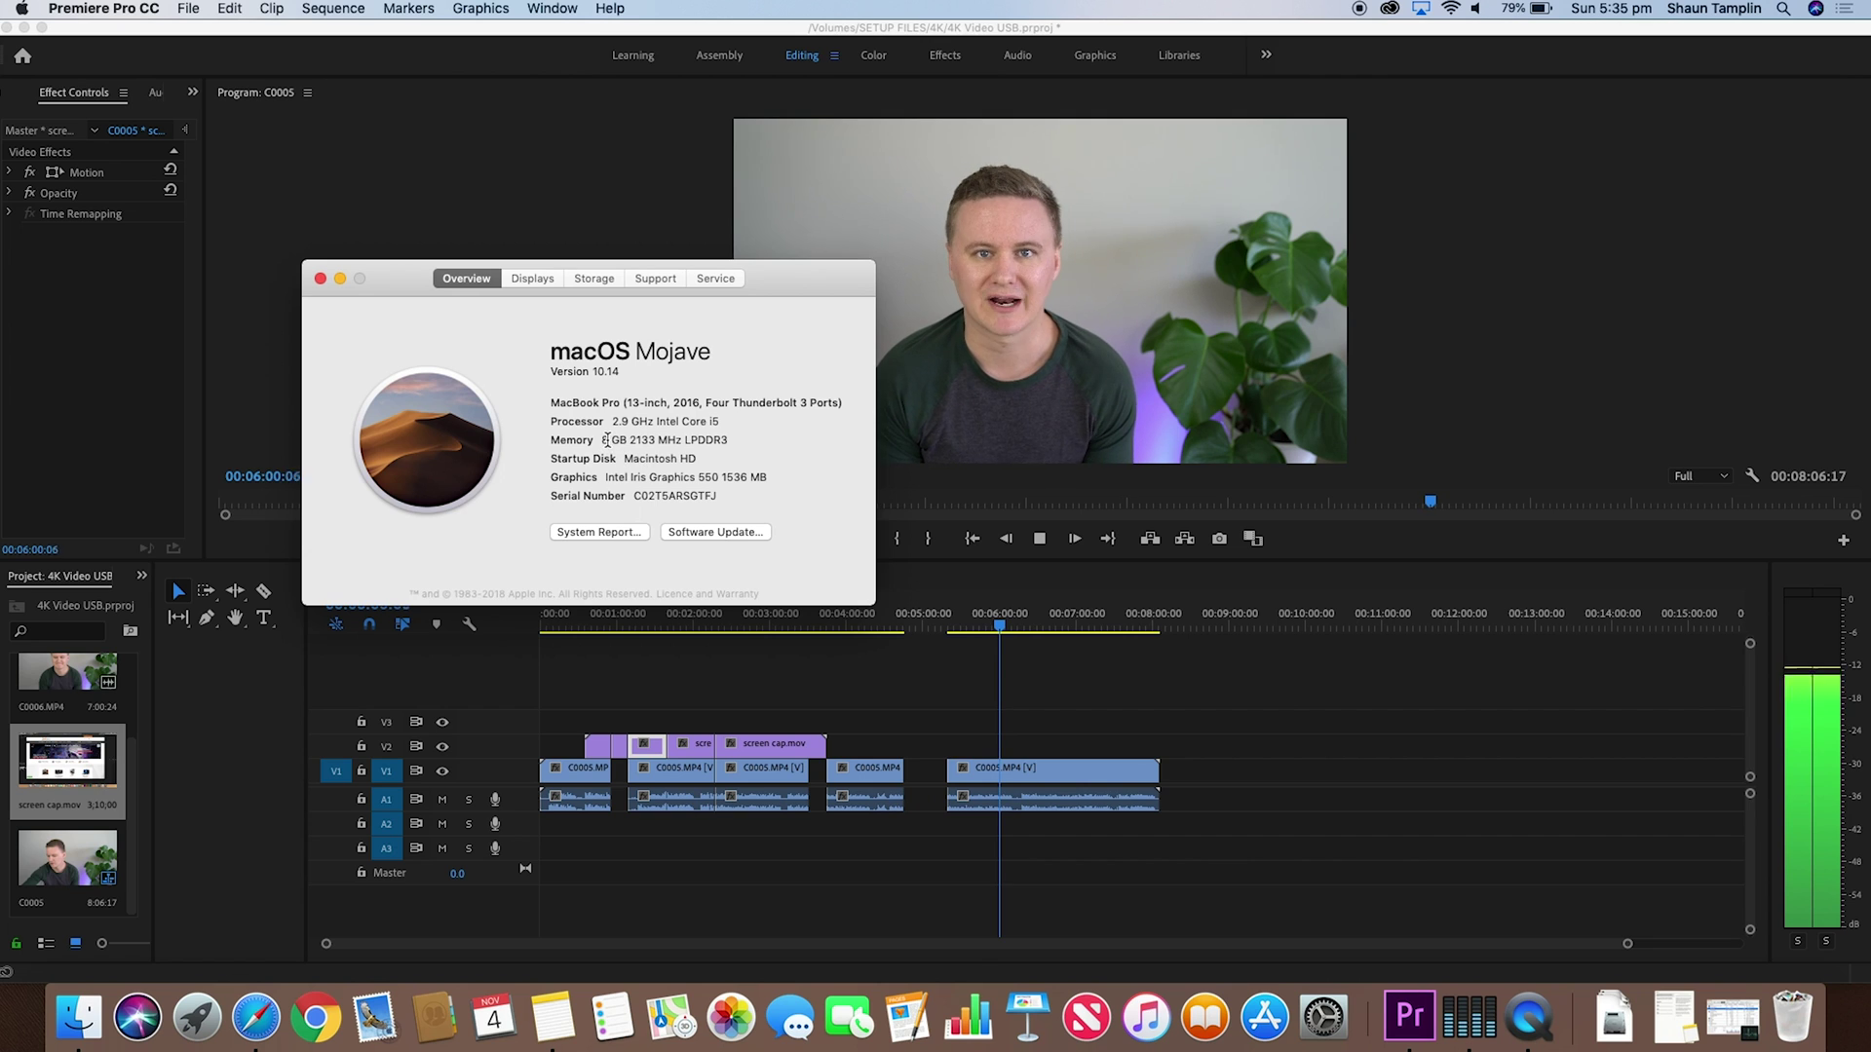
{"action": "left_click", "coordinate": [595, 279]}
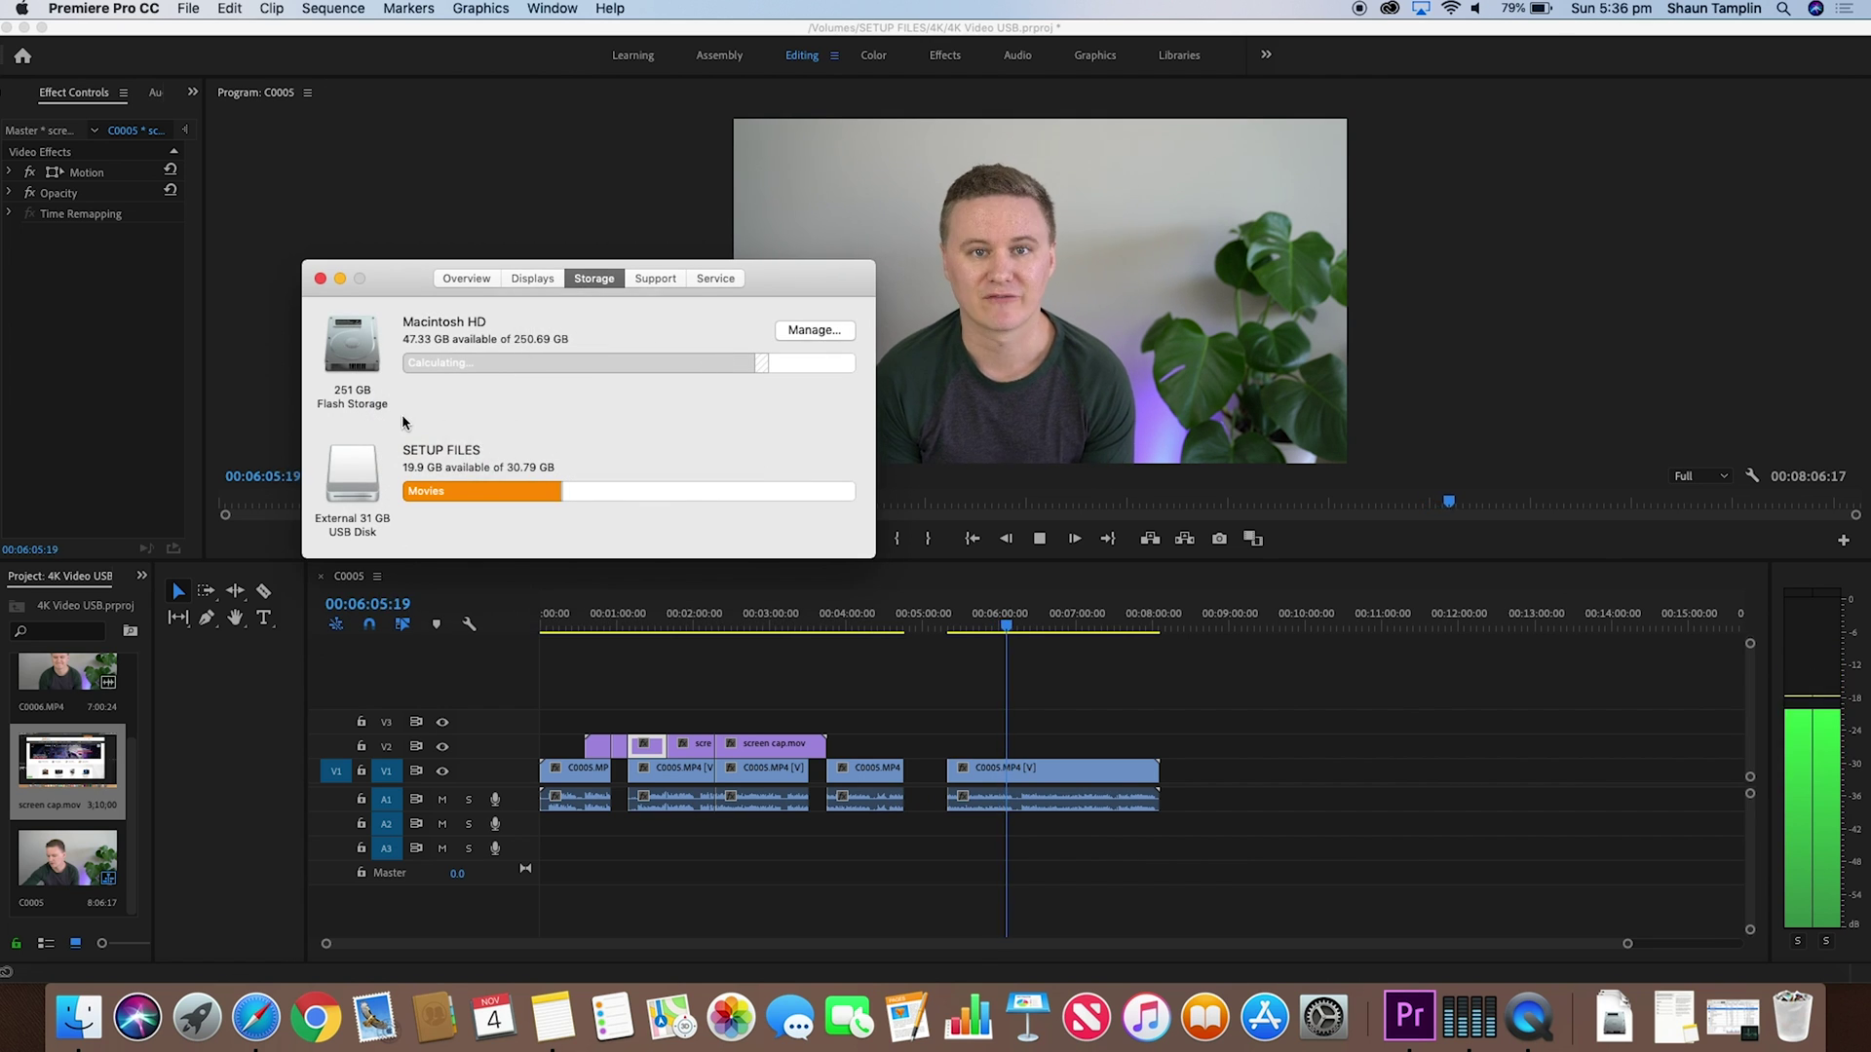